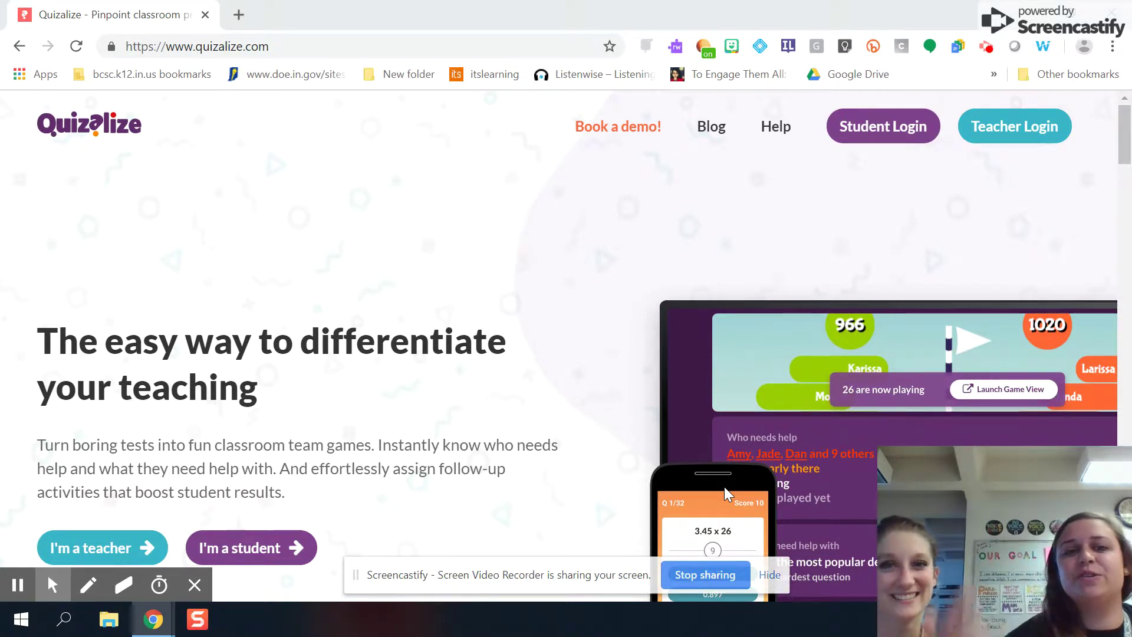
Log in as the teacher with the Google account and open the 5th Grade class.
click(1001, 130)
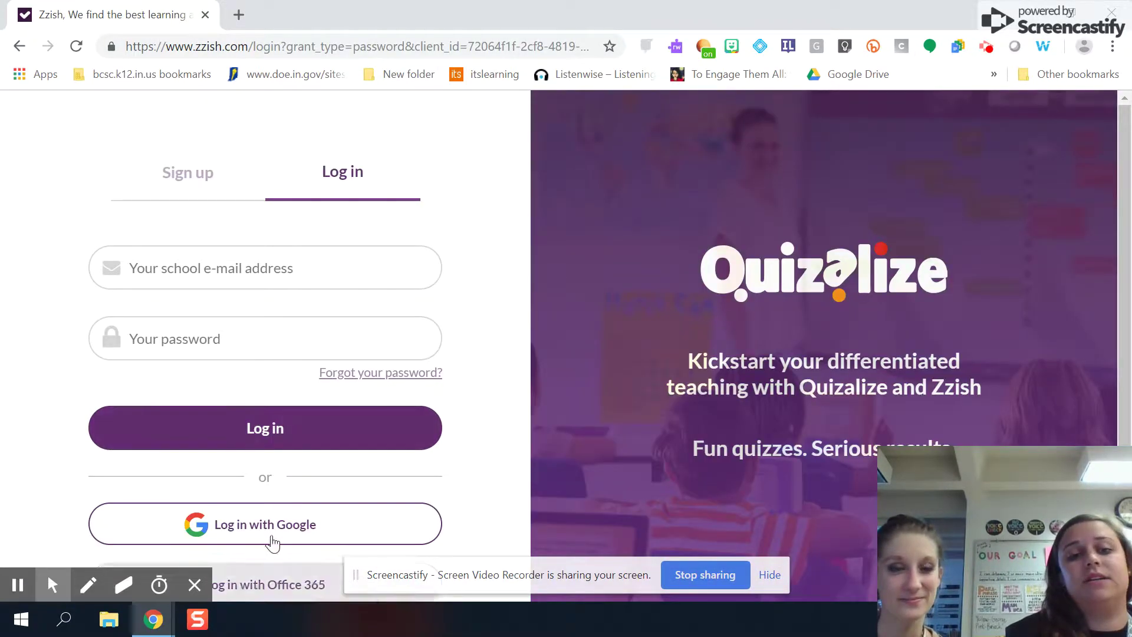
click(279, 529)
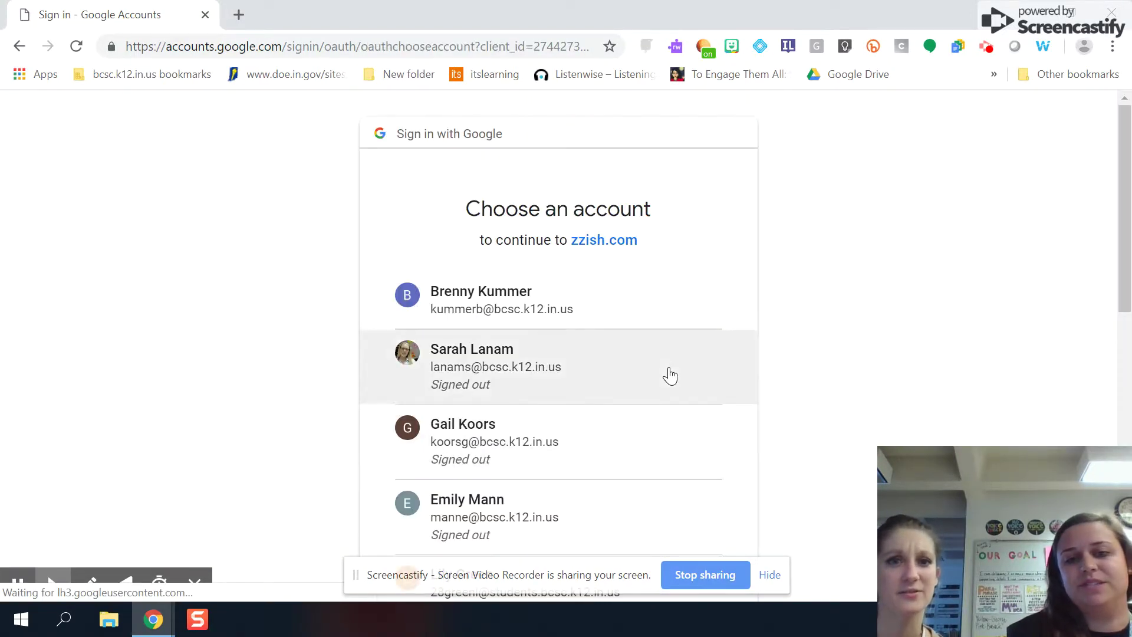
scroll(670, 375, down, 7)
scroll(670, 375, down, 5)
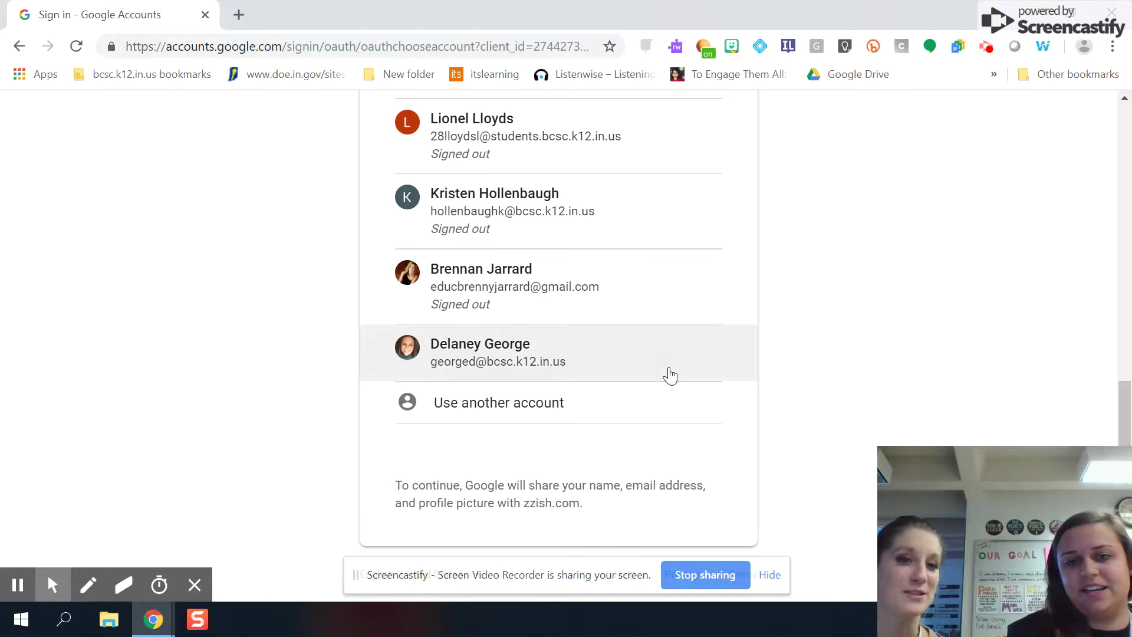
click(485, 344)
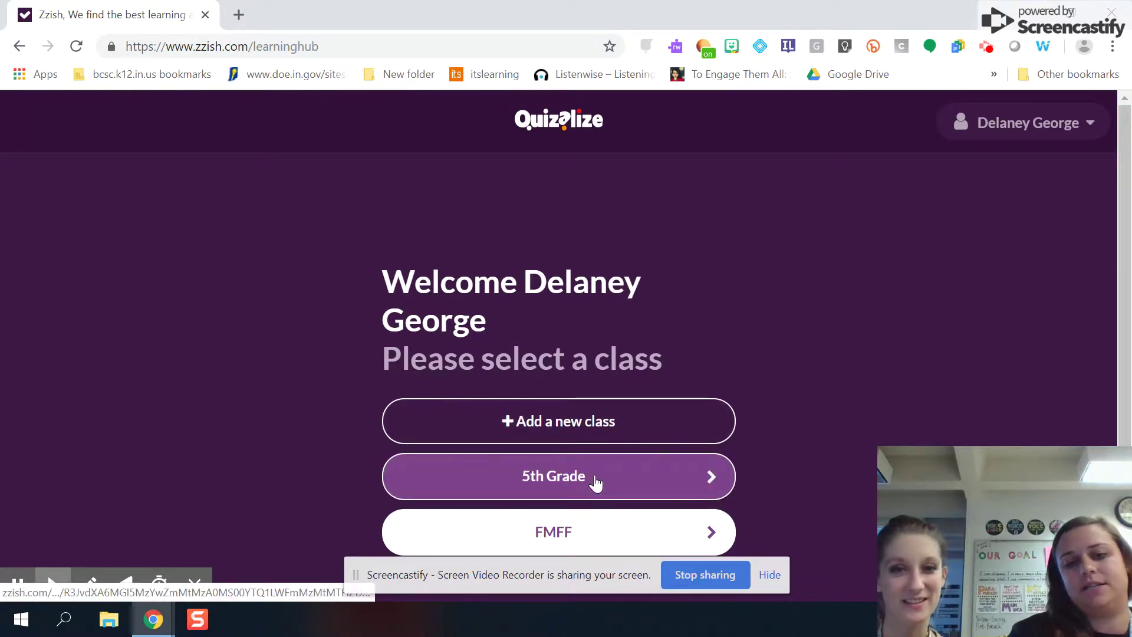
click(594, 482)
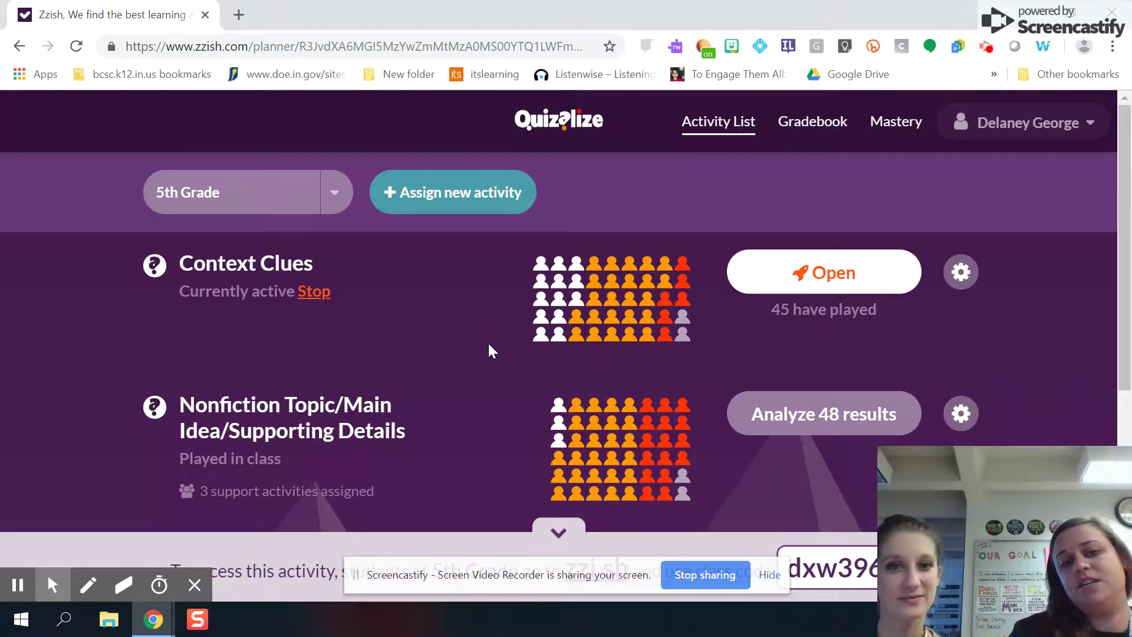
Scroll through the 5th Grade activity list and return to Context Clues at the top.
scroll(489, 345, down, 3)
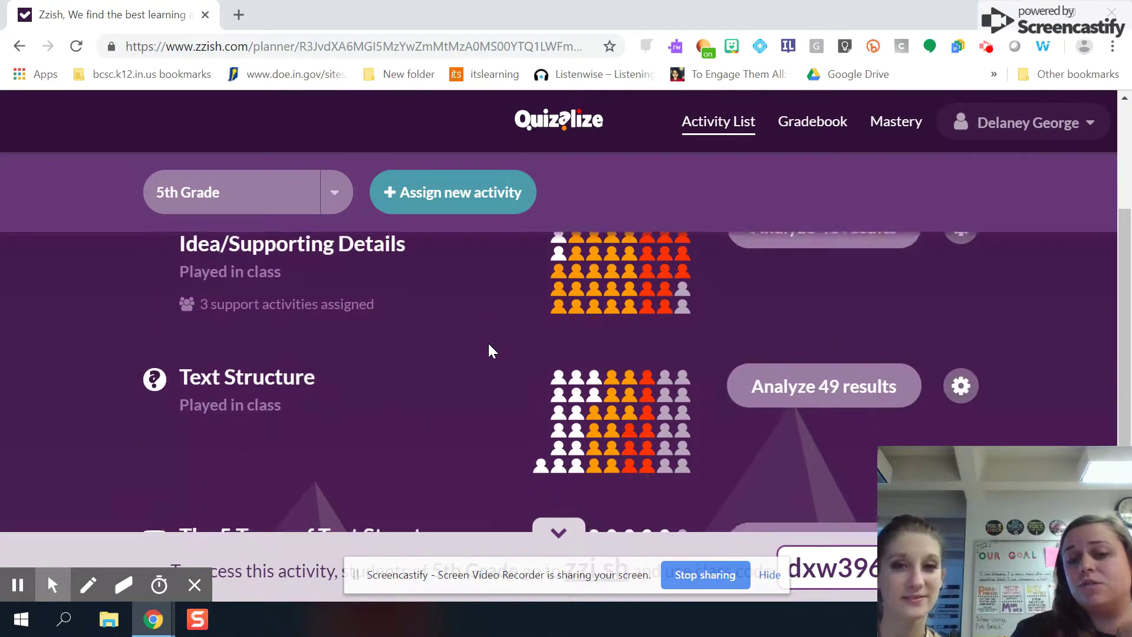
scroll(489, 345, down, 2)
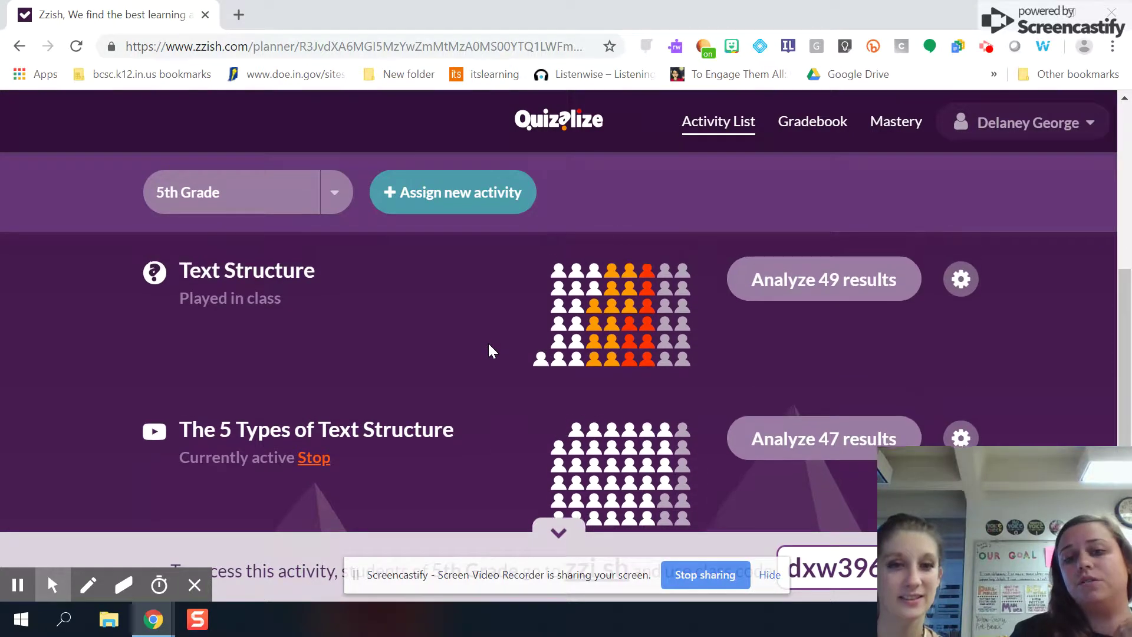
scroll(489, 350, down, 1)
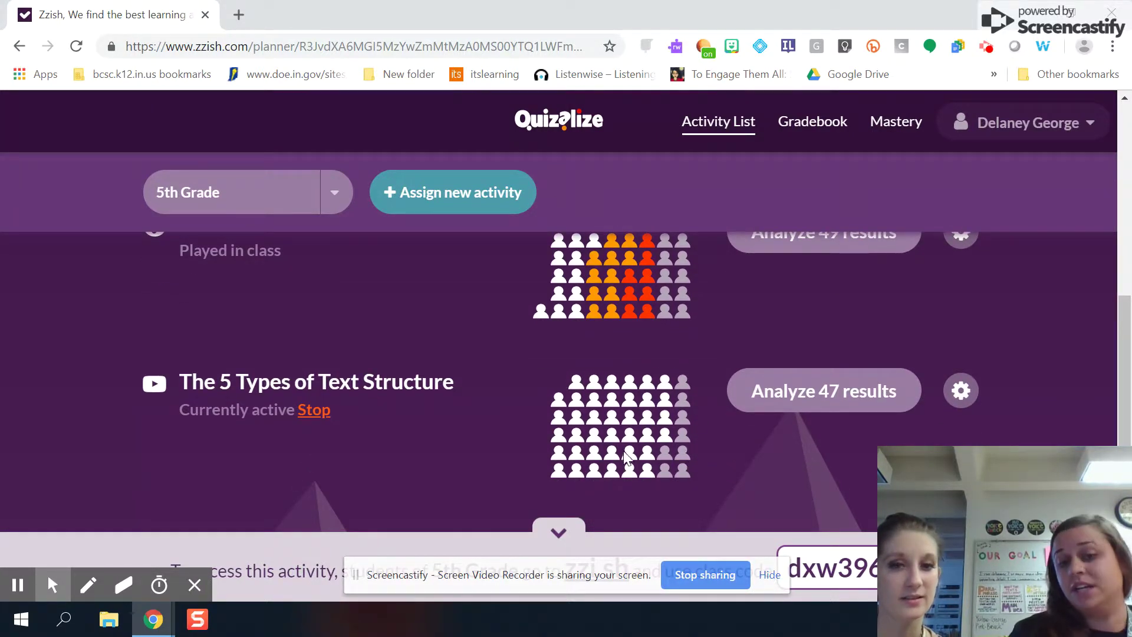
scroll(677, 443, up, 3)
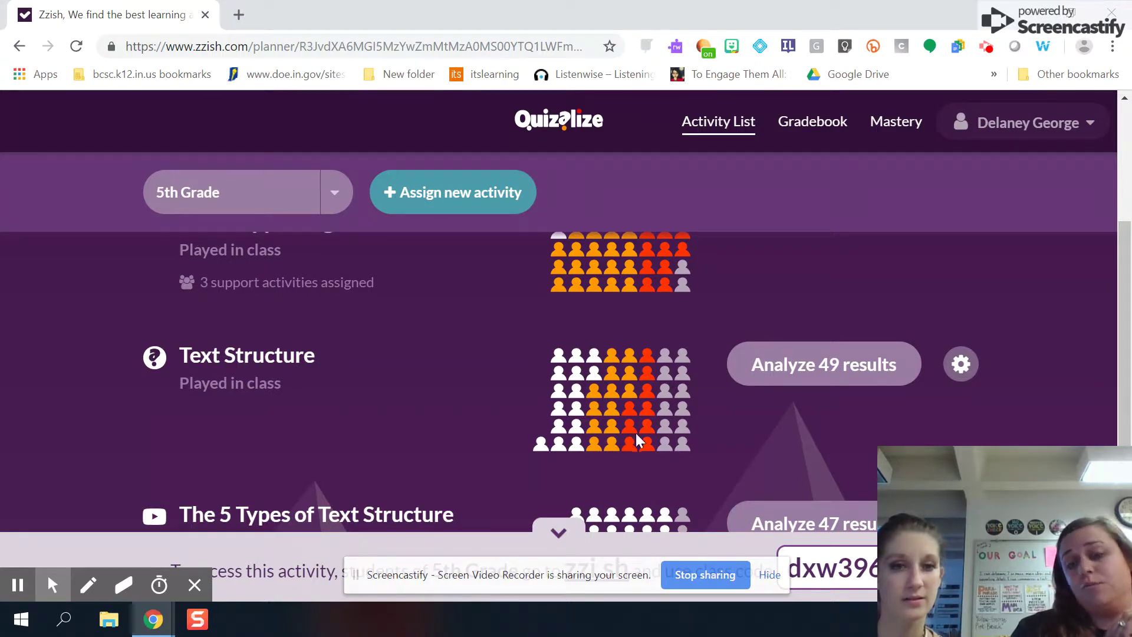
scroll(636, 433, up, 5)
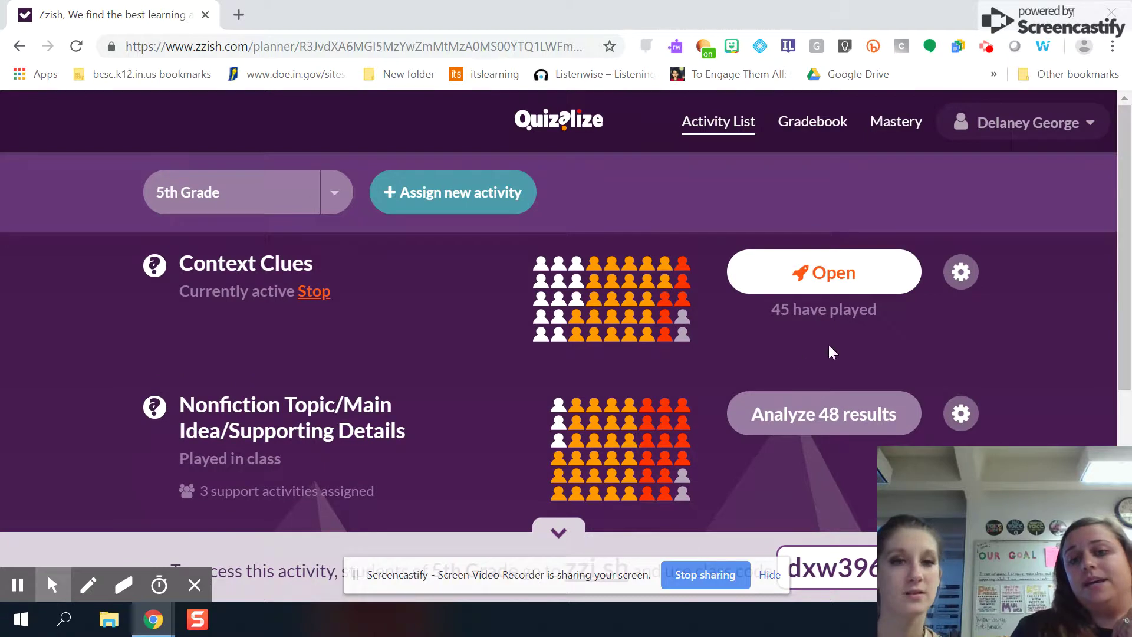
click(843, 420)
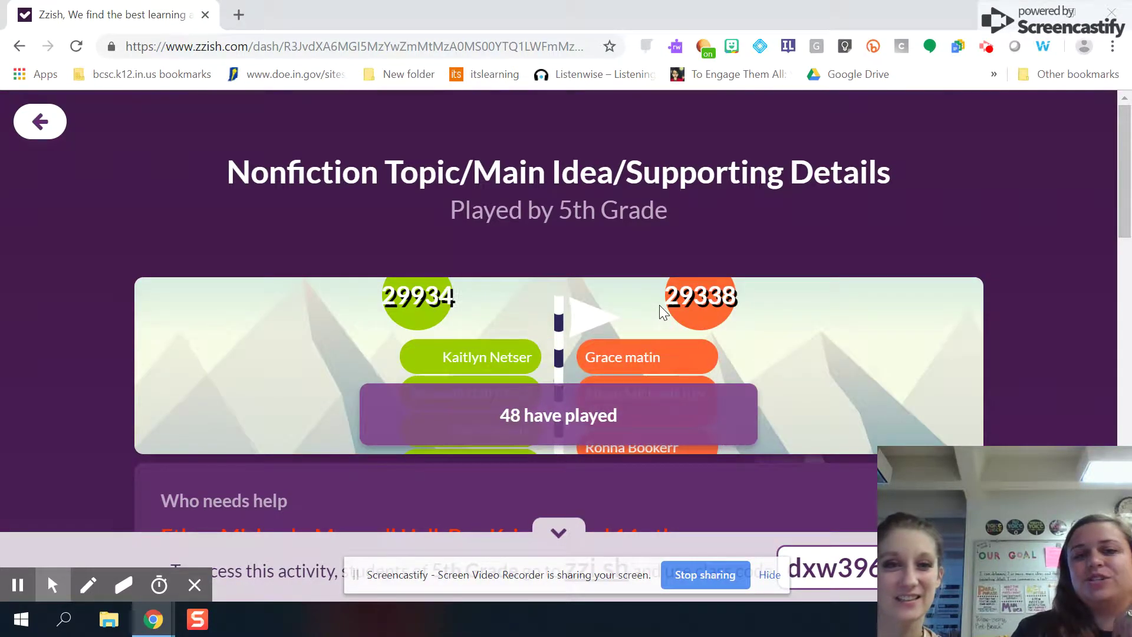
scroll(659, 306, down, 5)
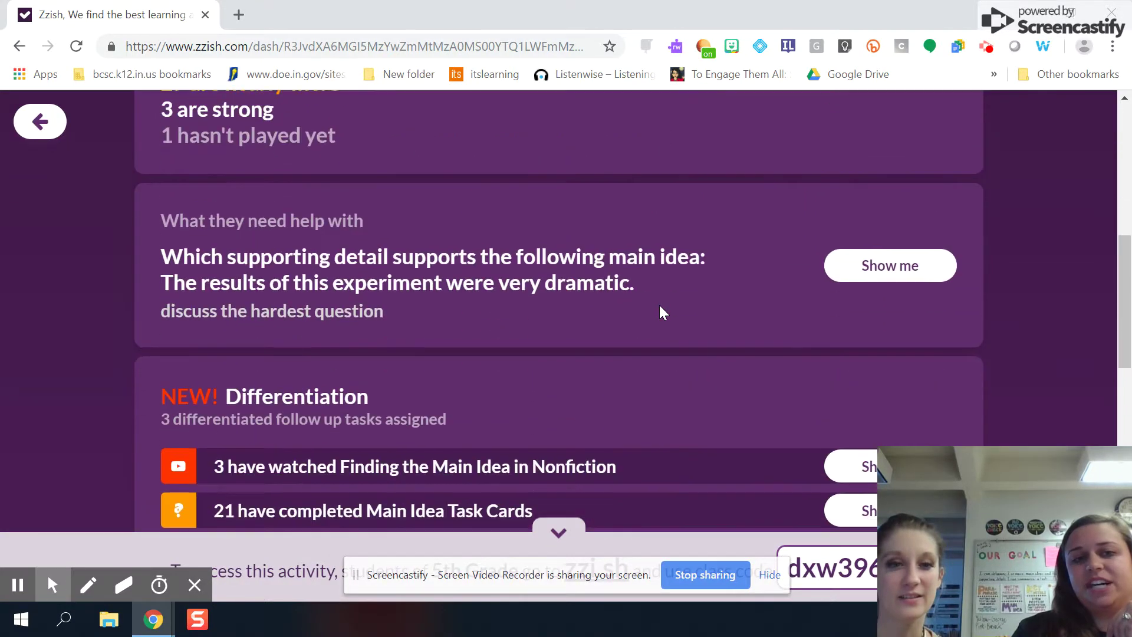
scroll(660, 306, down, 3)
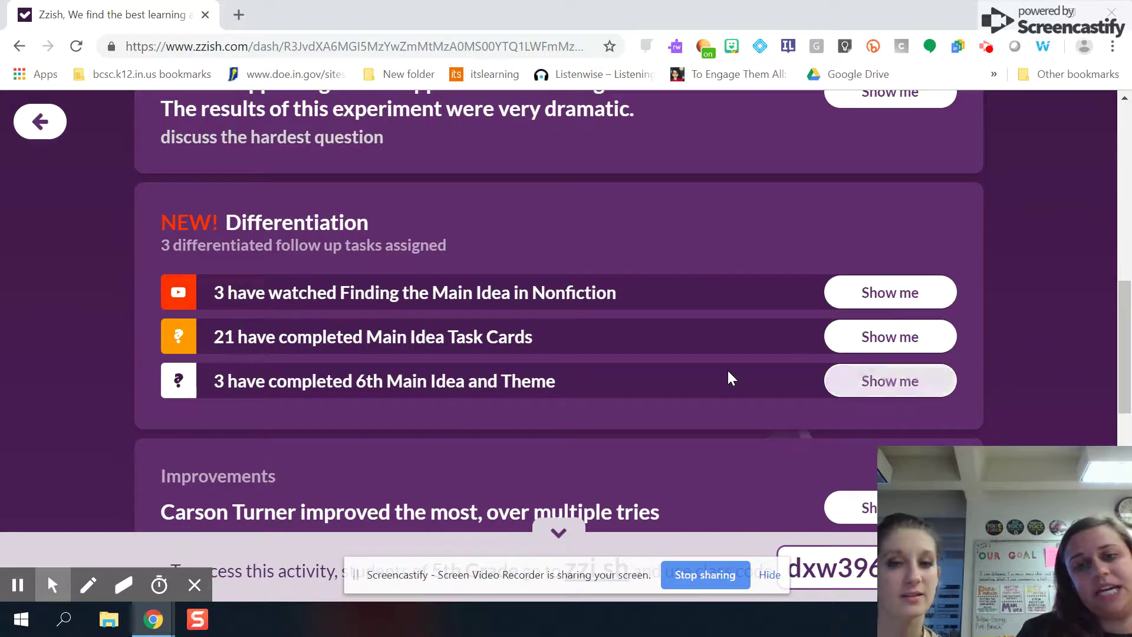
scroll(731, 377, down, 1)
scroll(728, 371, up, 10)
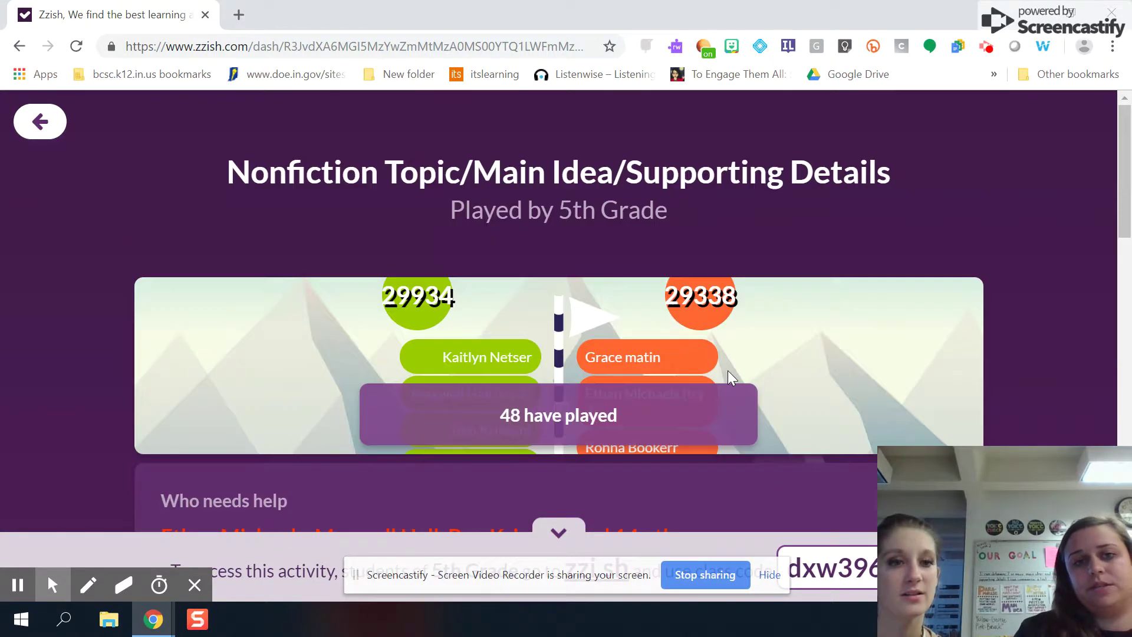
click(42, 123)
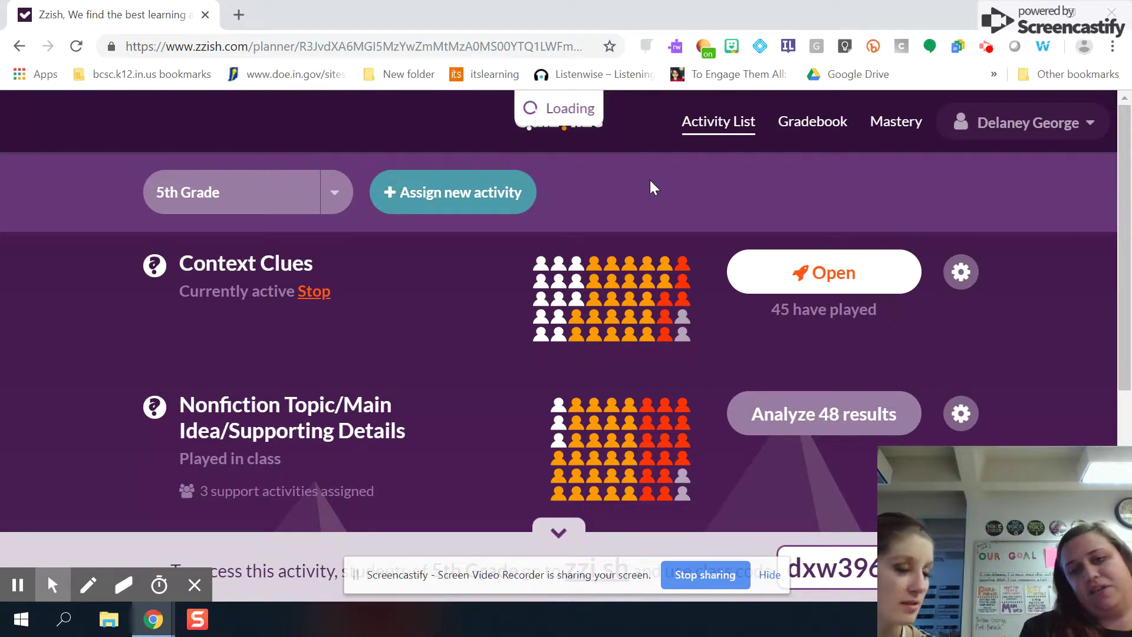
Search new activities for 'animals' and preview the Animals - Caring For Them quiz.
click(441, 202)
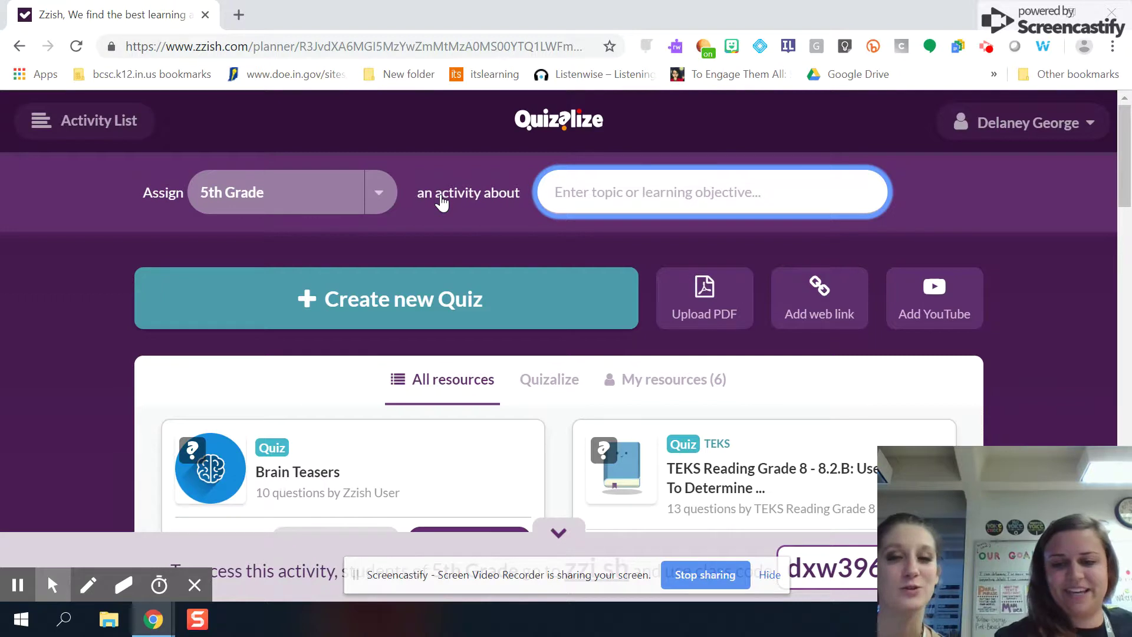
text(animals)
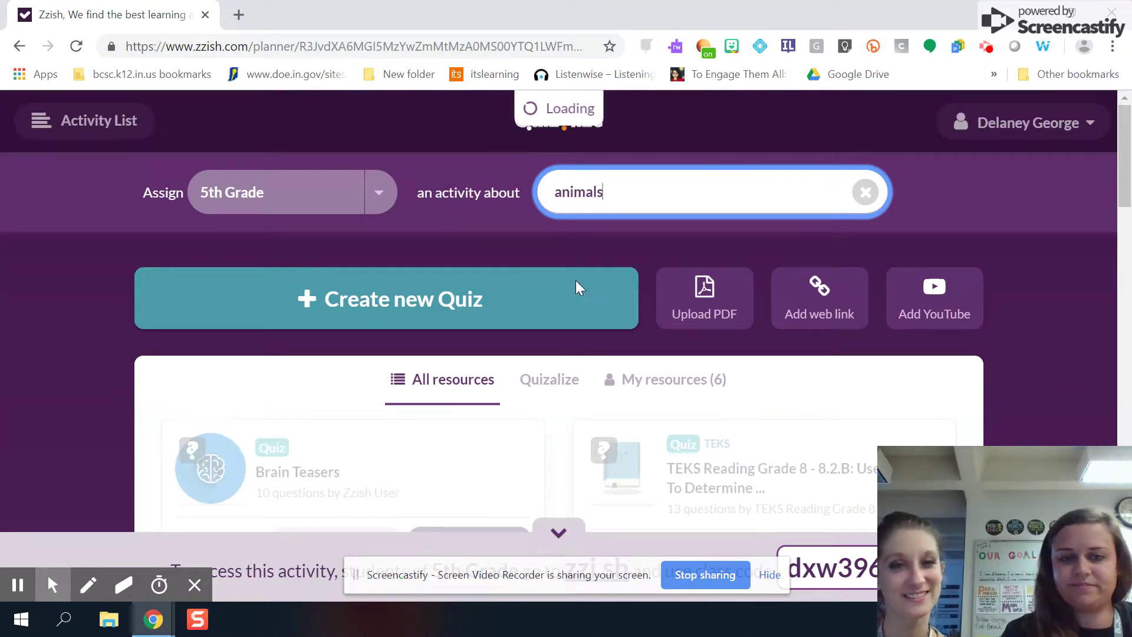
scroll(466, 455, down, 2)
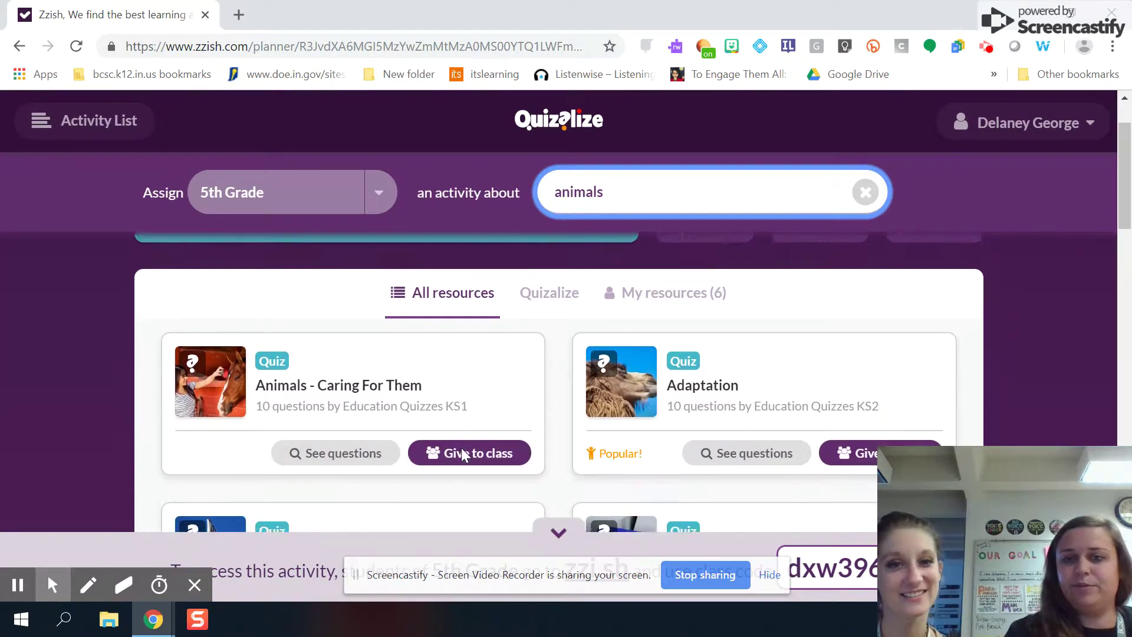
scroll(466, 455, down, 2)
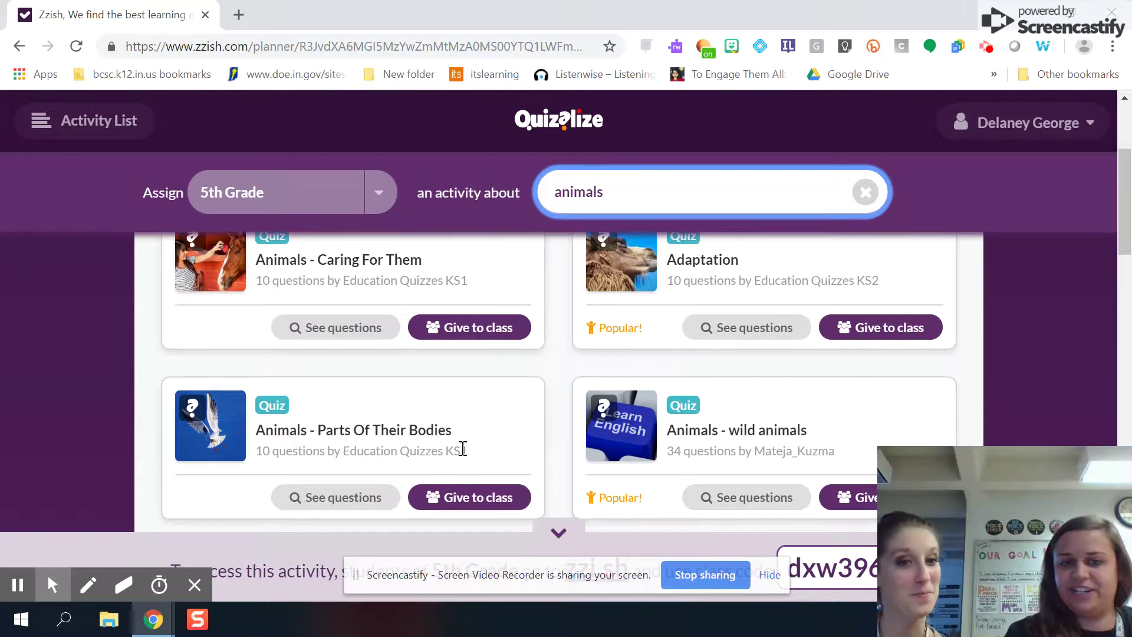
scroll(463, 451, down, 1)
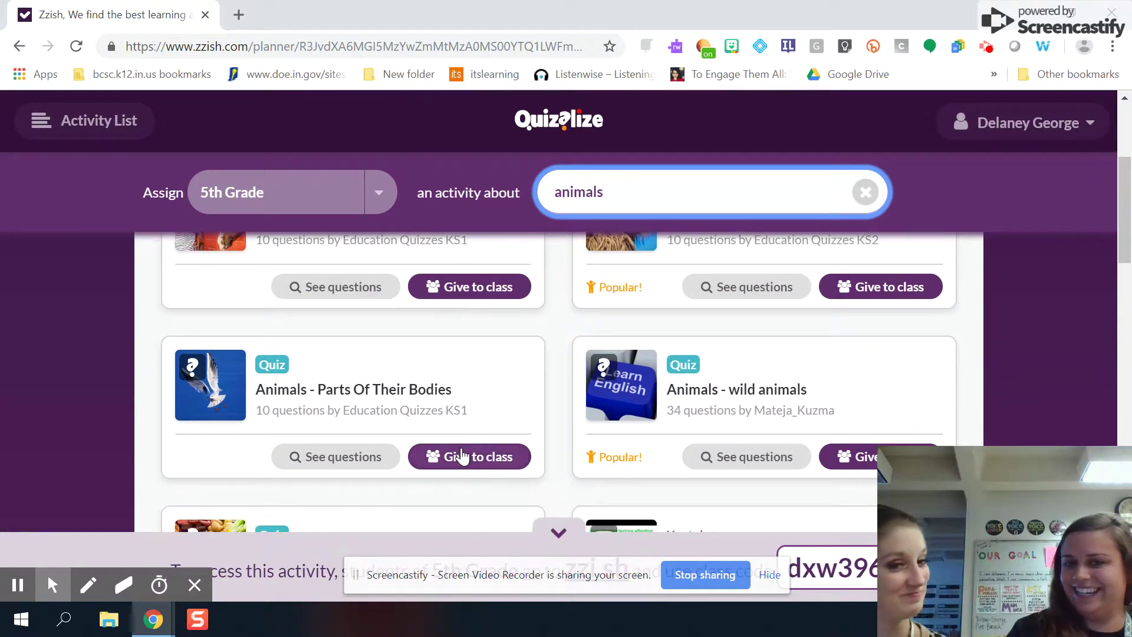
scroll(463, 456, down, 2)
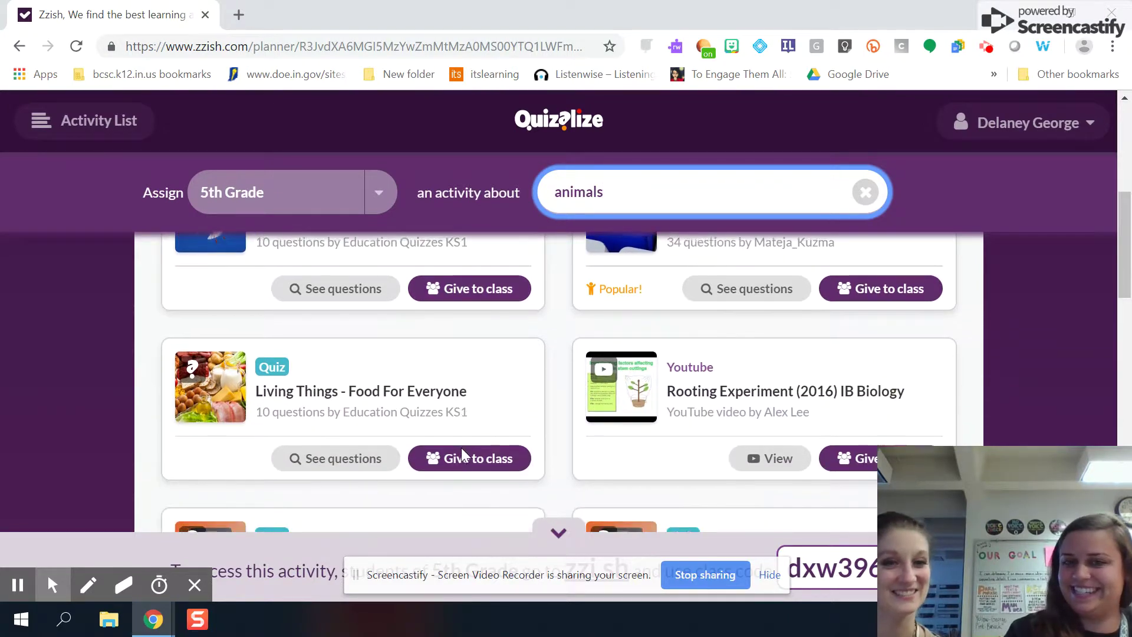
scroll(463, 456, up, 2)
scroll(463, 451, up, 5)
scroll(463, 454, down, 1)
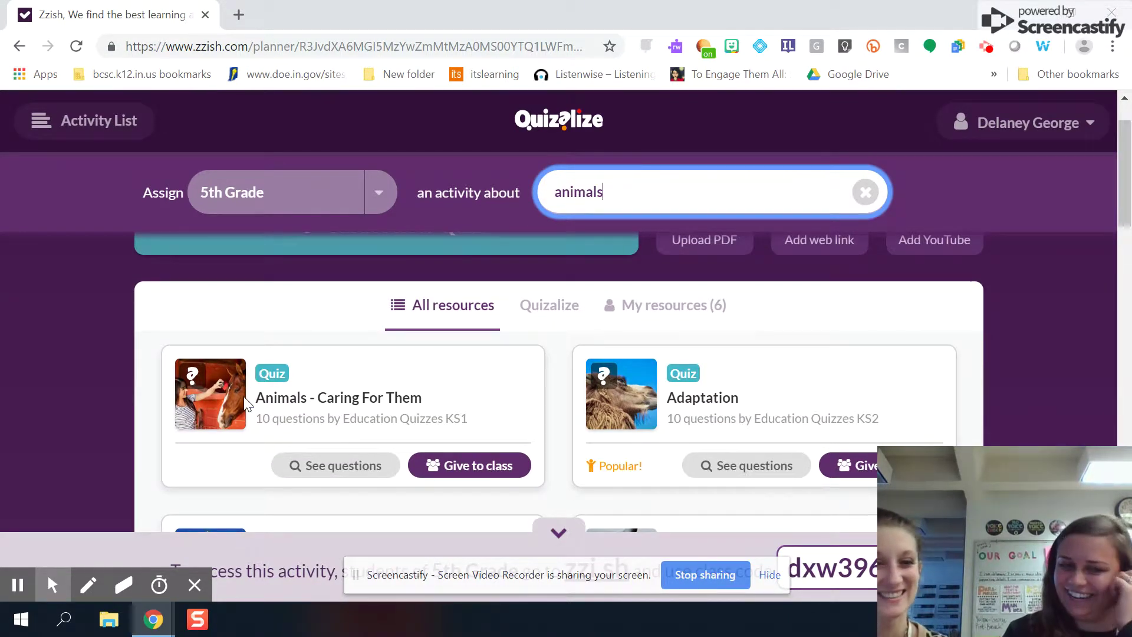
click(337, 465)
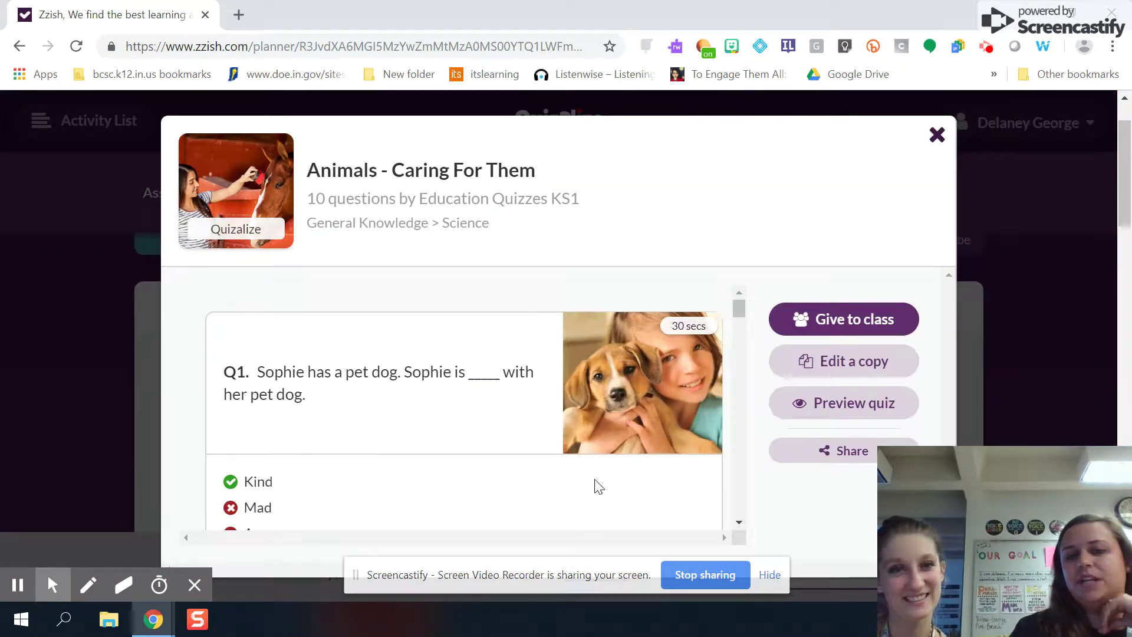
scroll(596, 480, down, 3)
scroll(594, 478, down, 9)
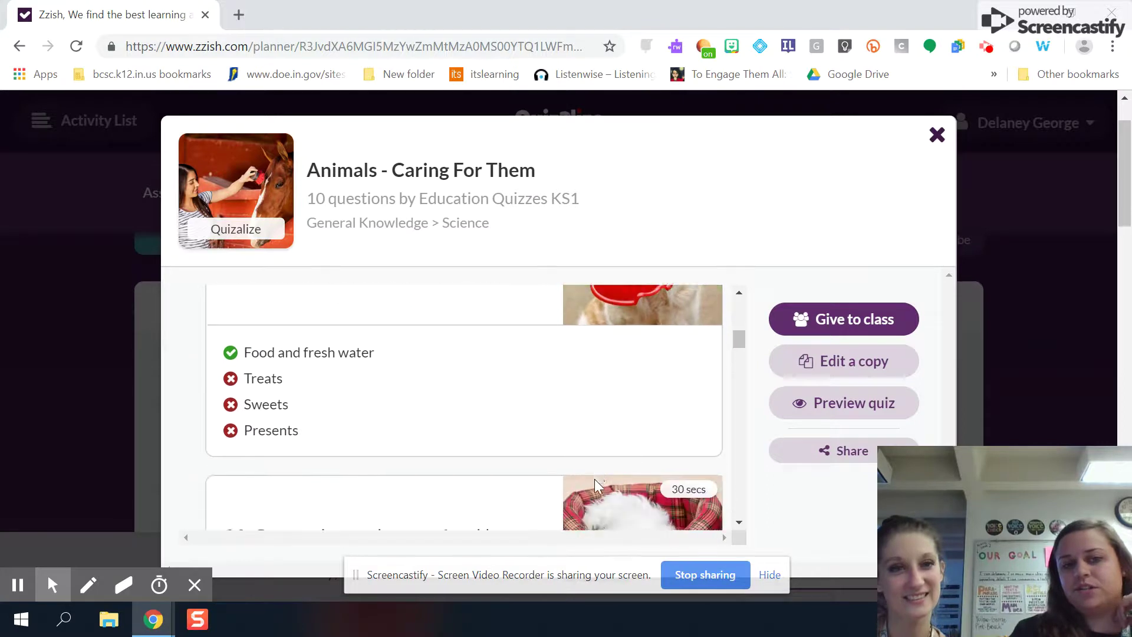
scroll(594, 479, down, 9)
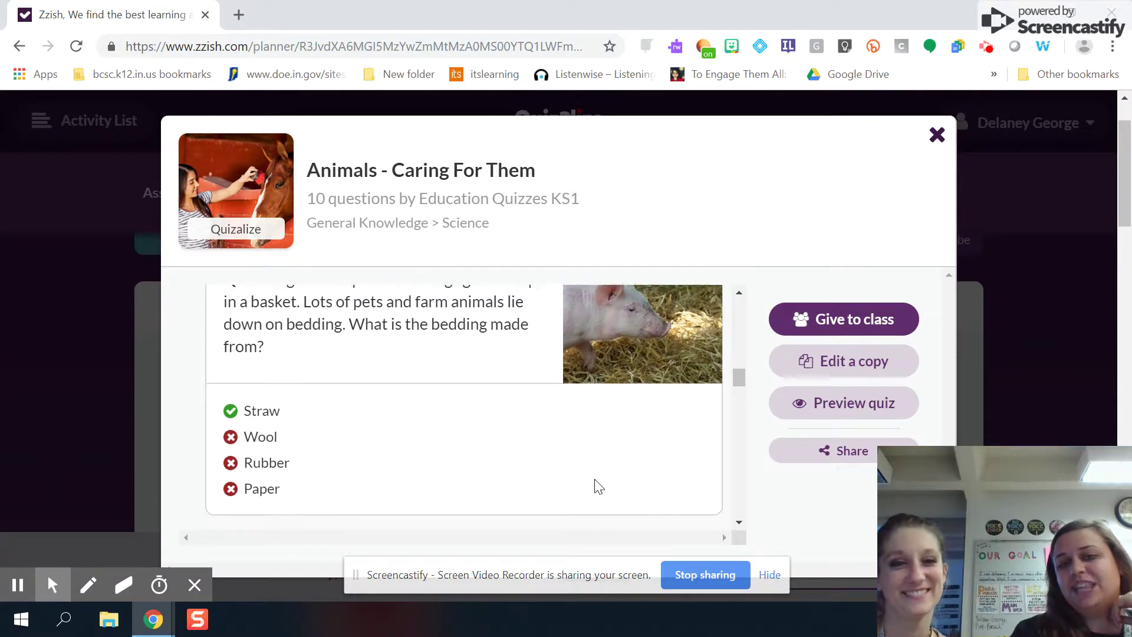
scroll(595, 479, down, 4)
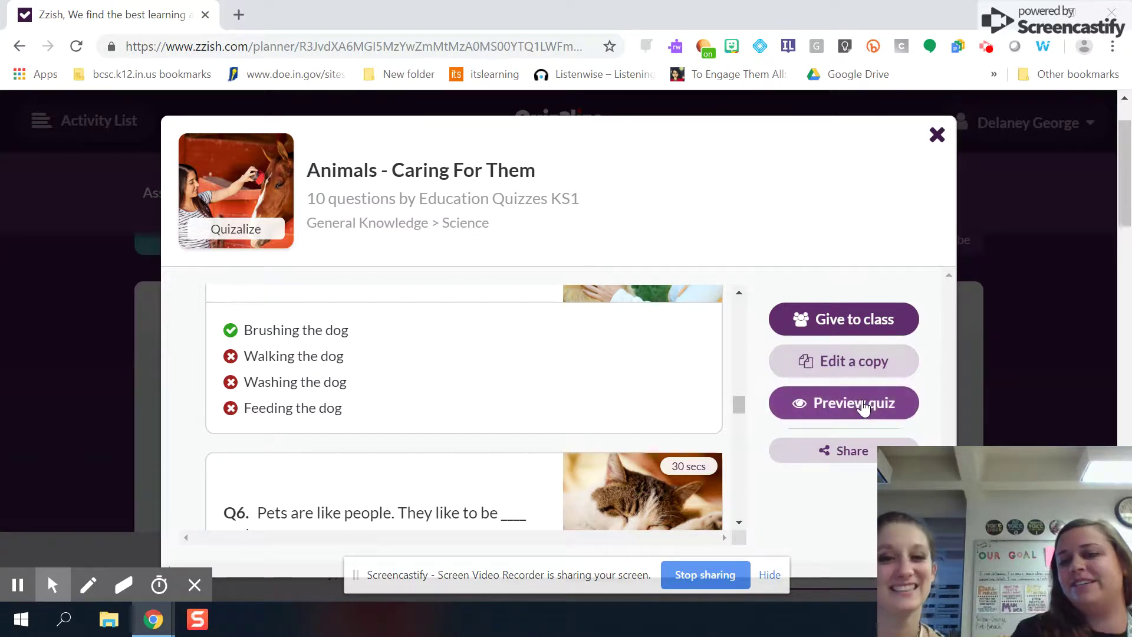
click(854, 323)
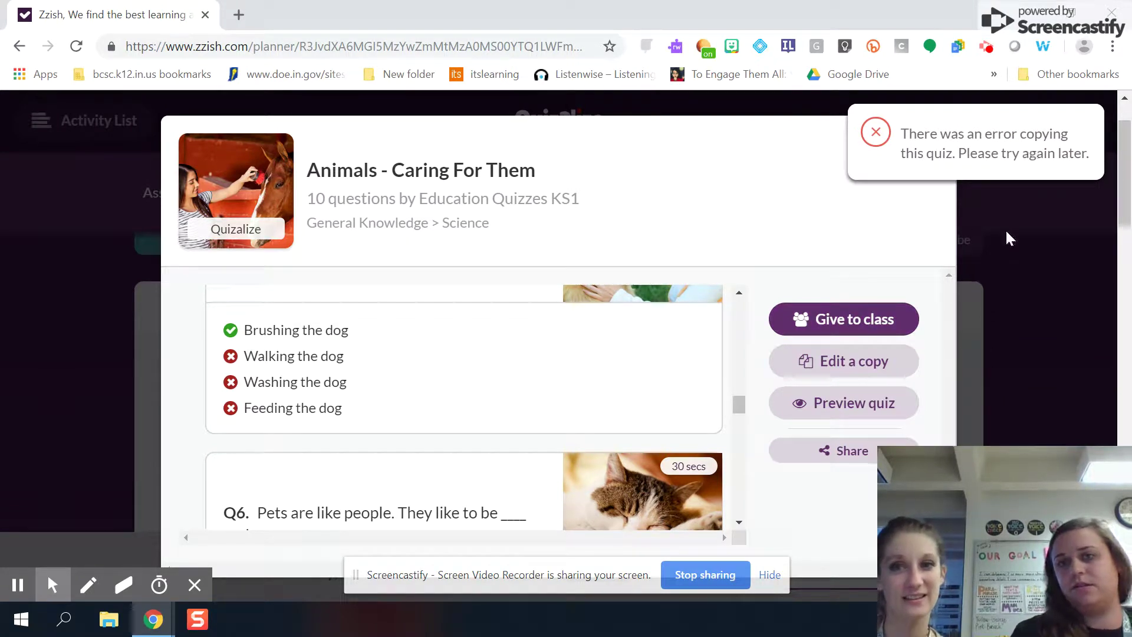
click(874, 132)
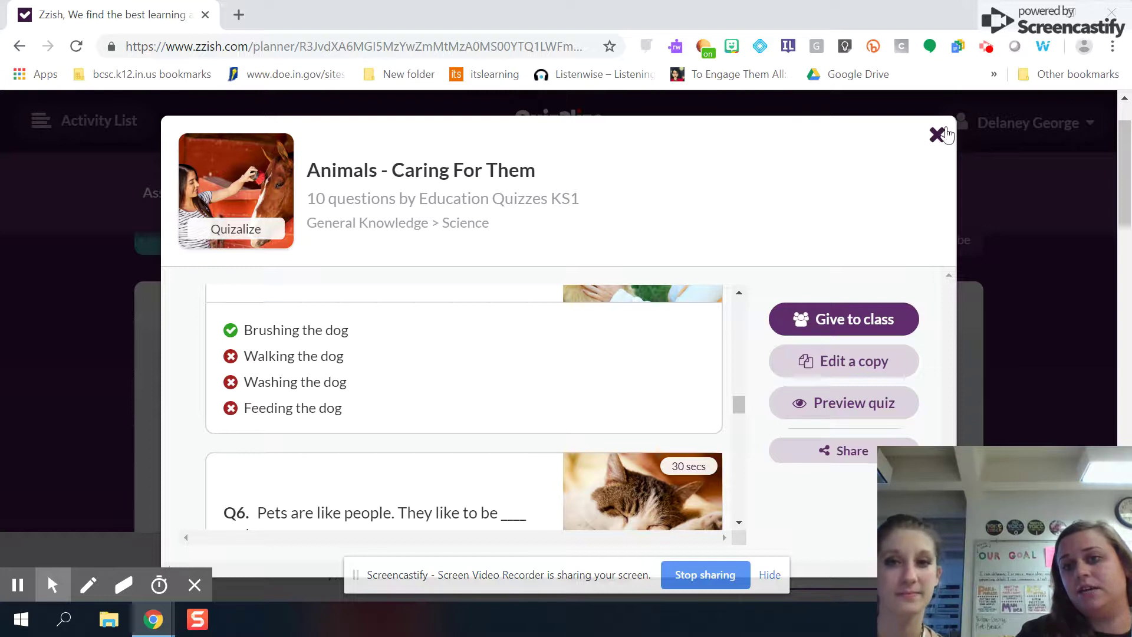
click(938, 135)
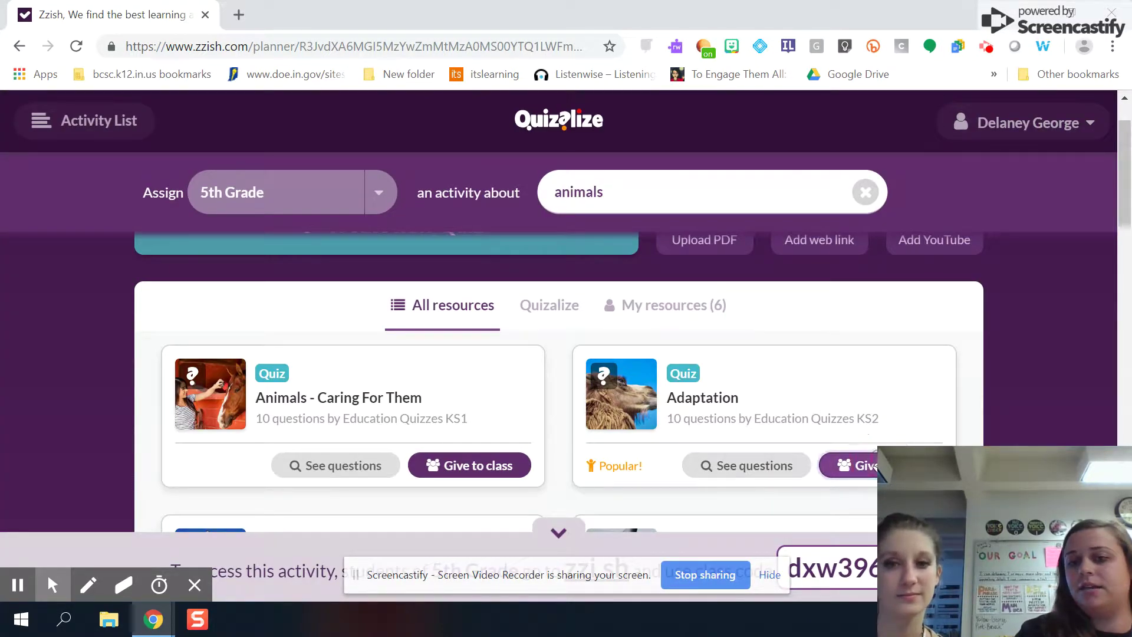
click(876, 464)
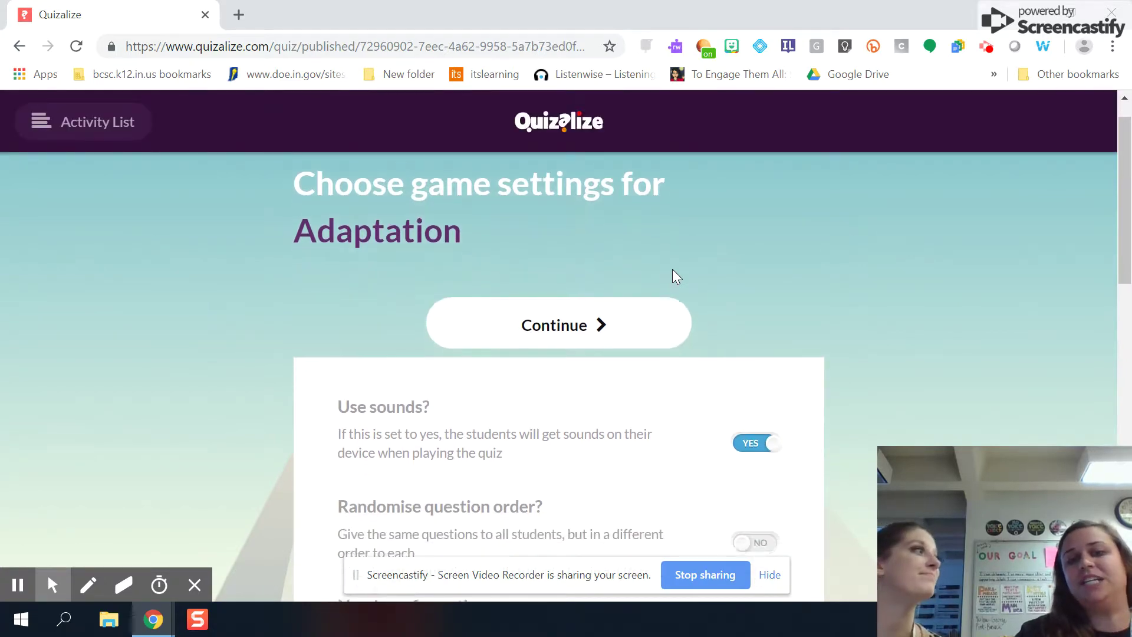
Switch the Adaptation quiz's 'Use the timer?' setting to NO.
scroll(672, 269, down, 3)
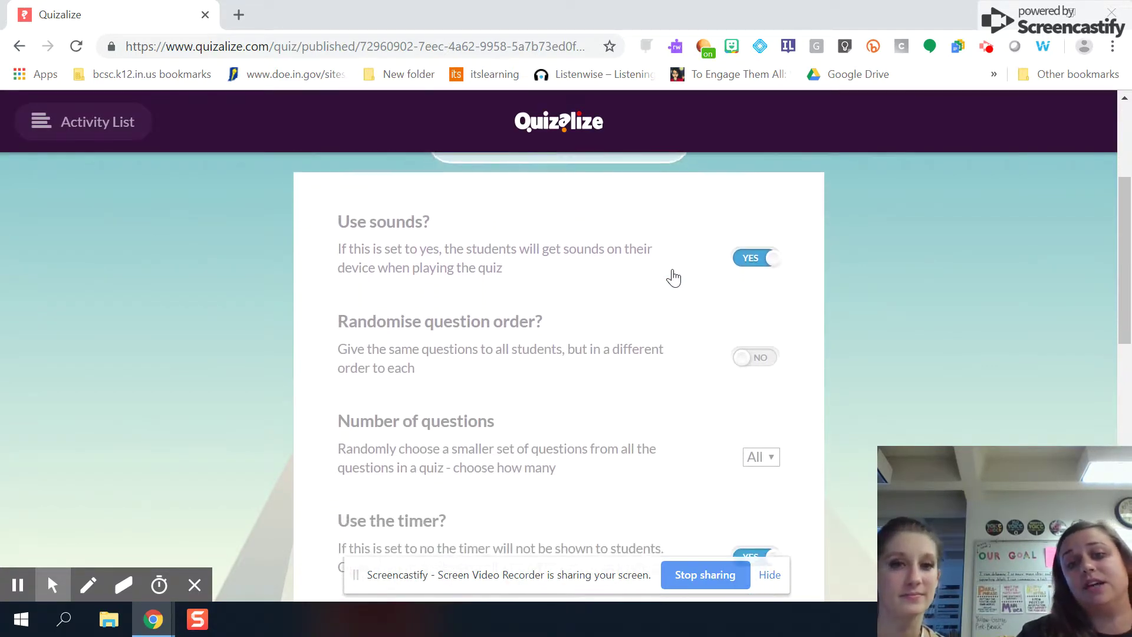
scroll(672, 269, down, 2)
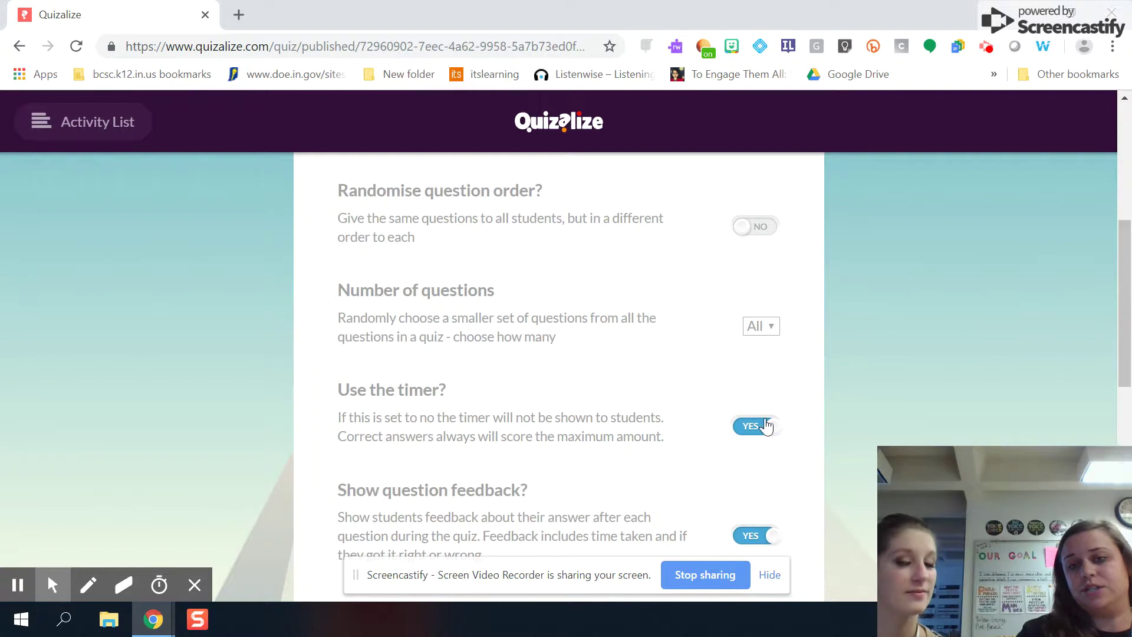
click(750, 436)
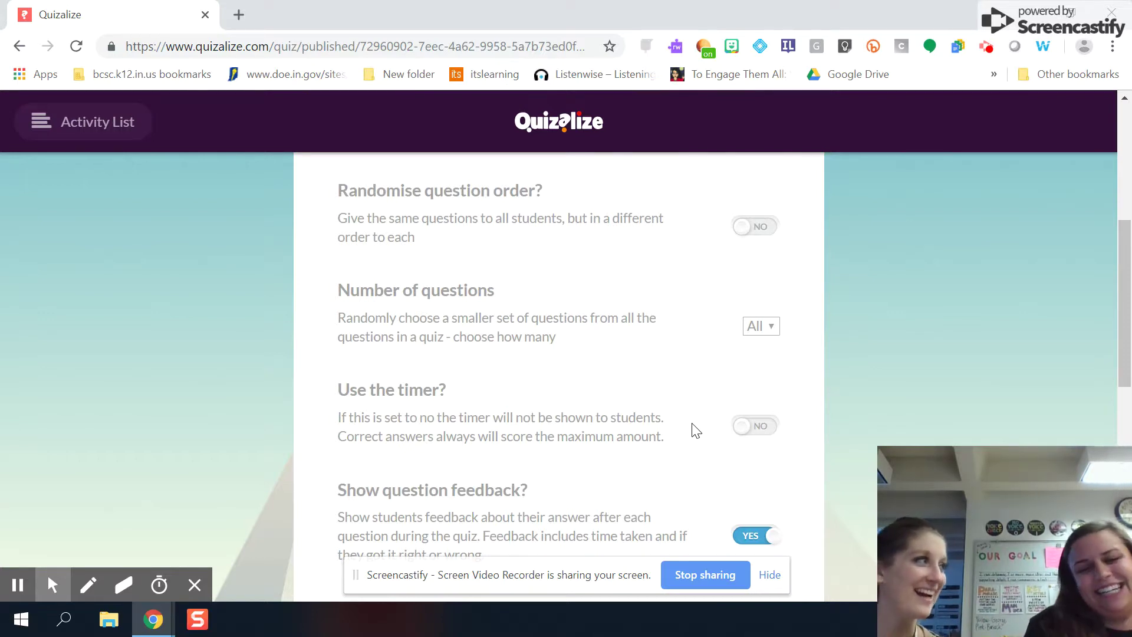
scroll(696, 430, down, 3)
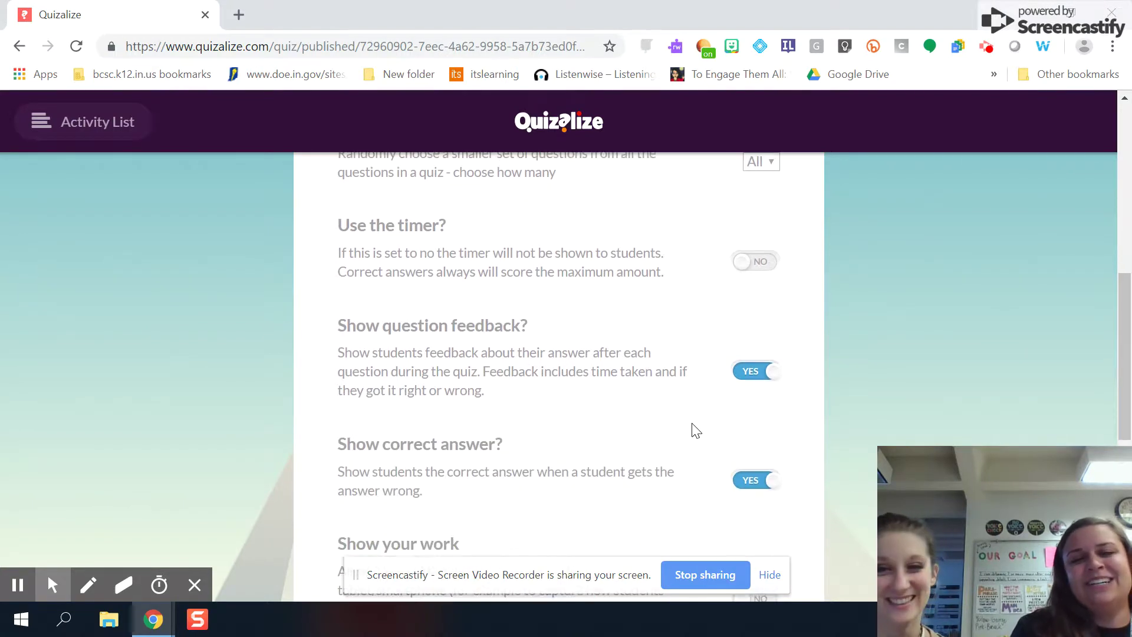
scroll(696, 430, down, 1)
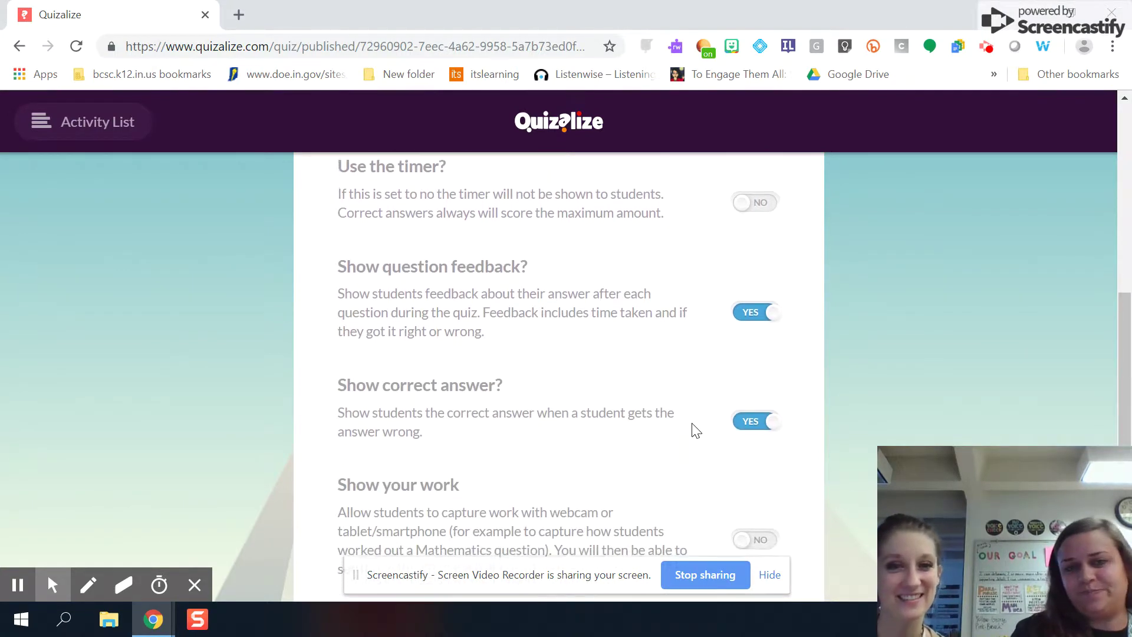
scroll(697, 430, down, 2)
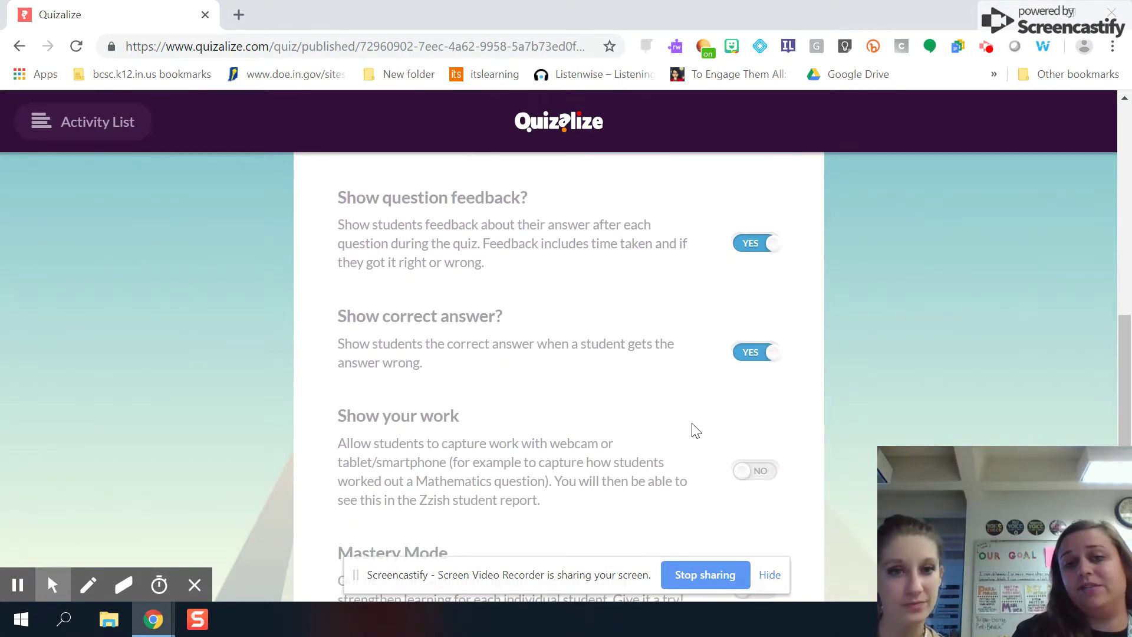
scroll(696, 430, down, 4)
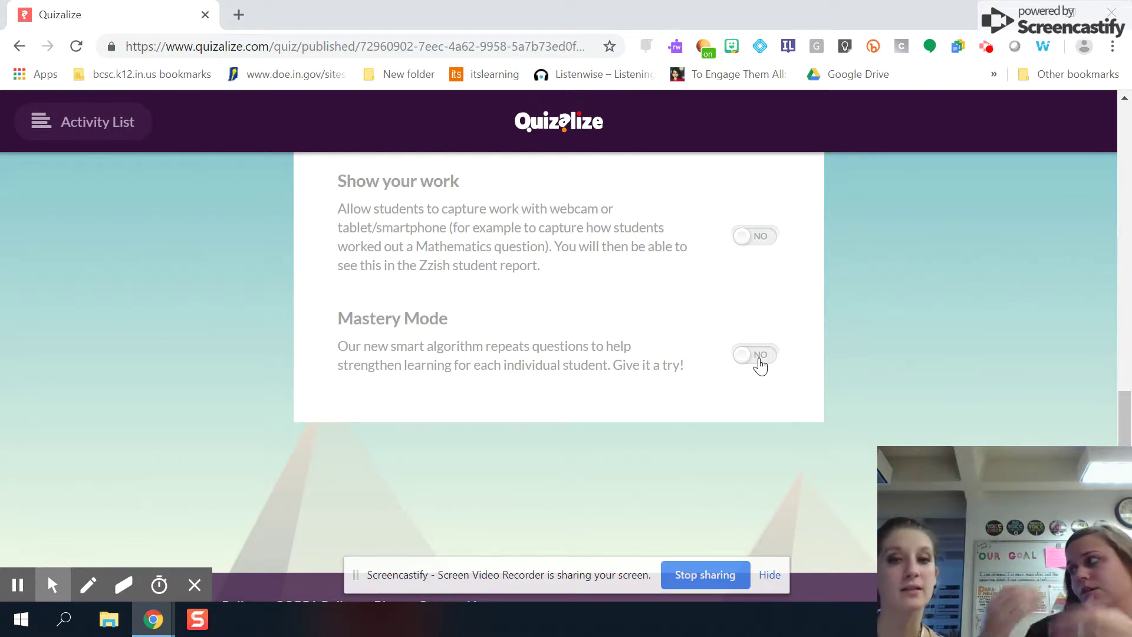
scroll(760, 366, up, 6)
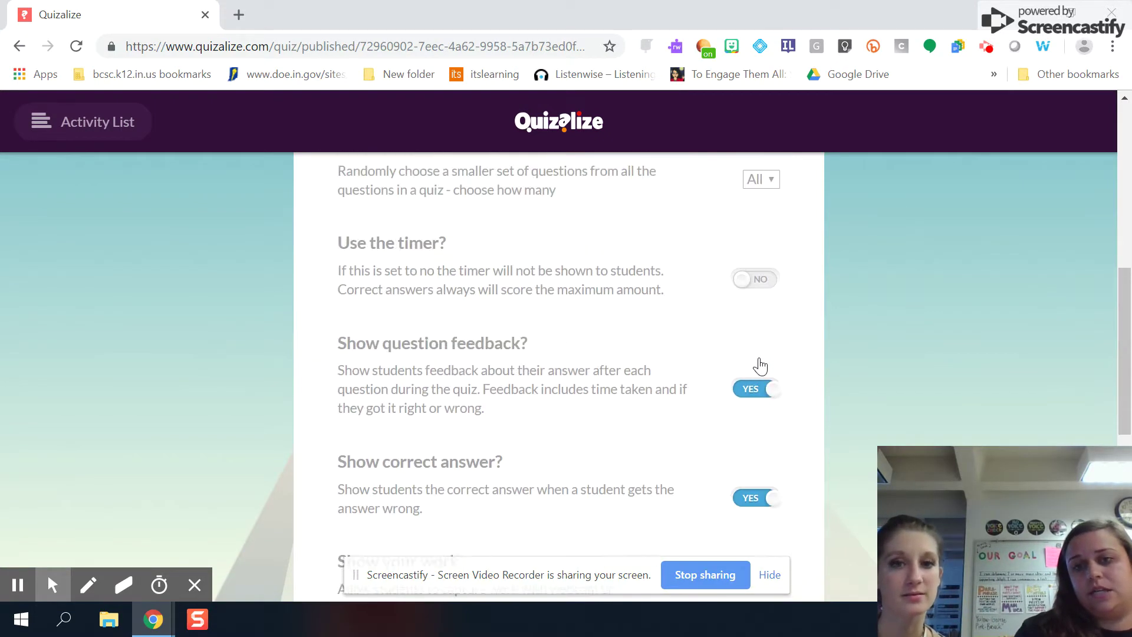
scroll(760, 361, up, 4)
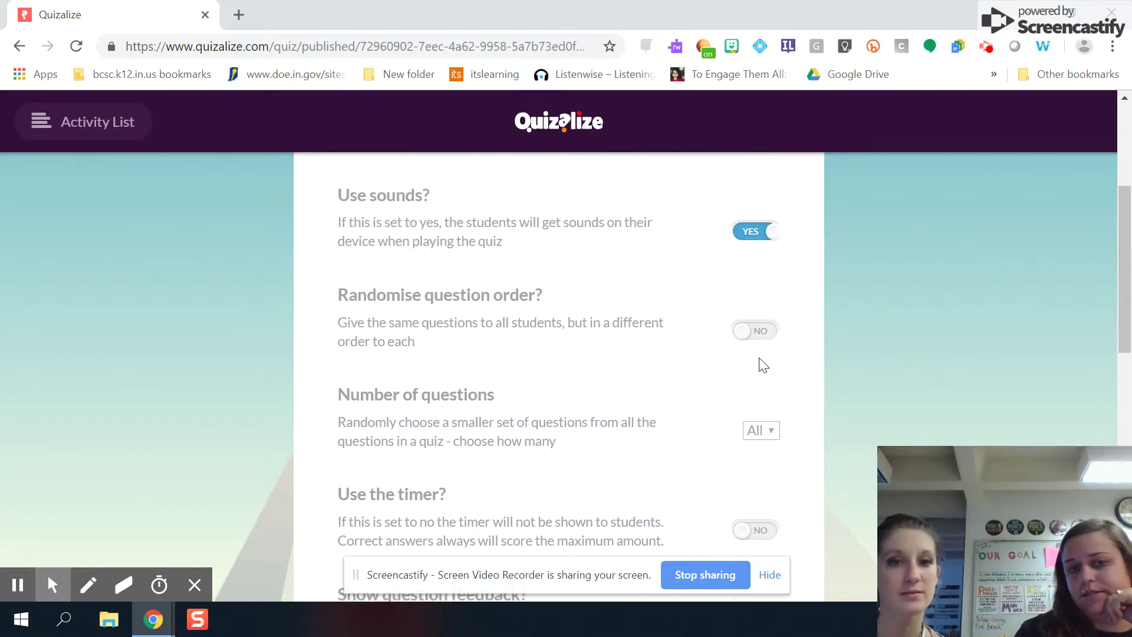
scroll(760, 363, up, 1)
scroll(761, 362, down, 3)
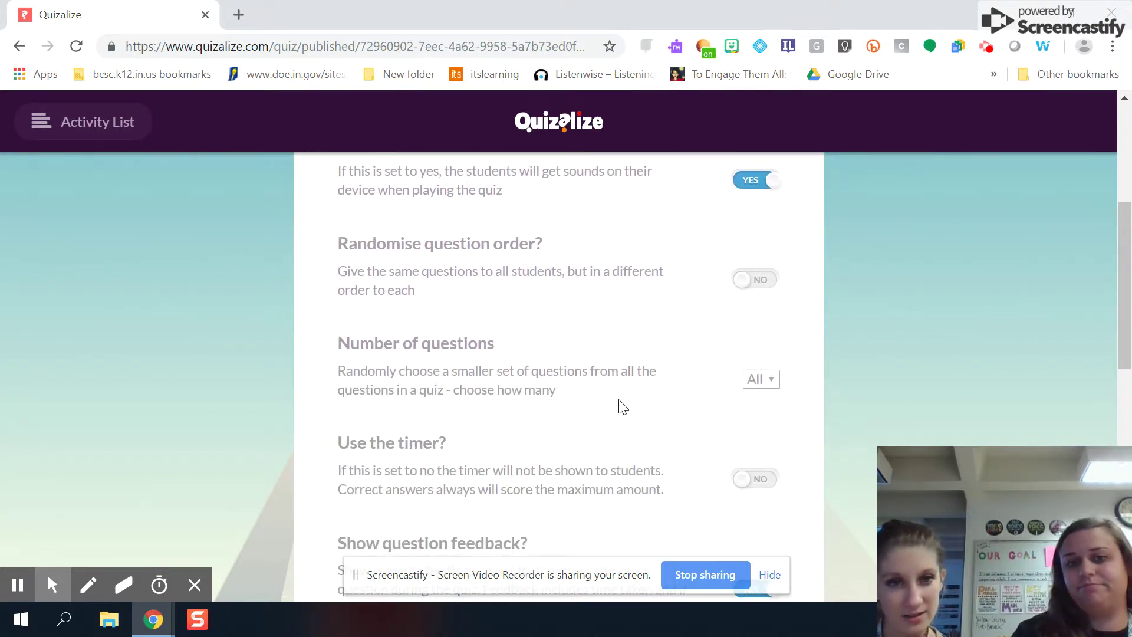
Leave the number of questions at All and continue to assigning the quiz.
click(752, 379)
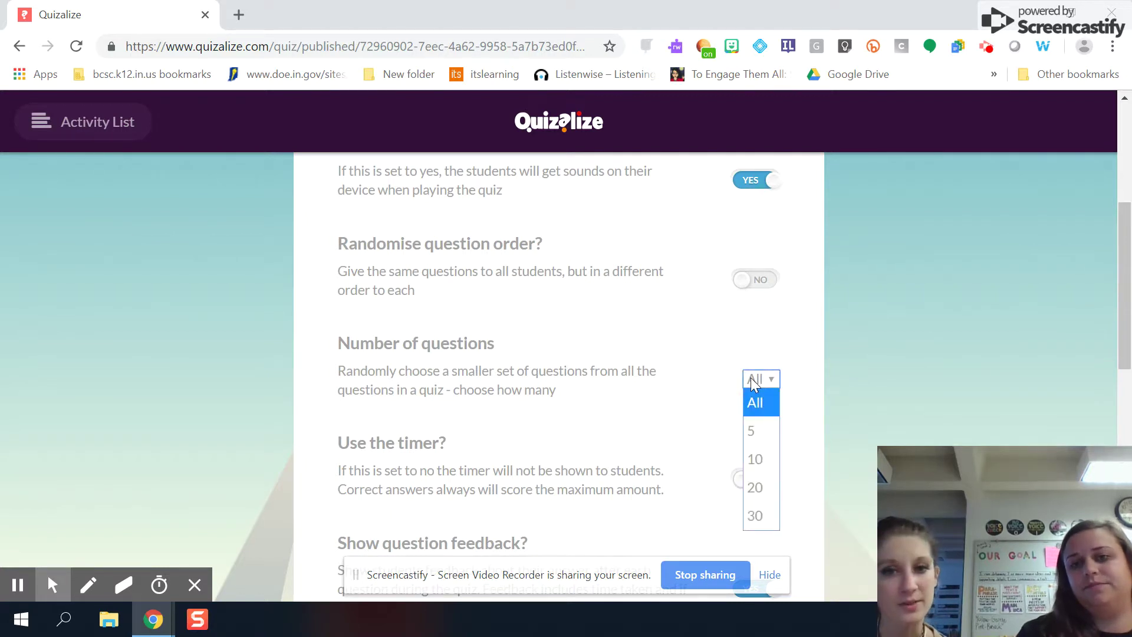
click(765, 382)
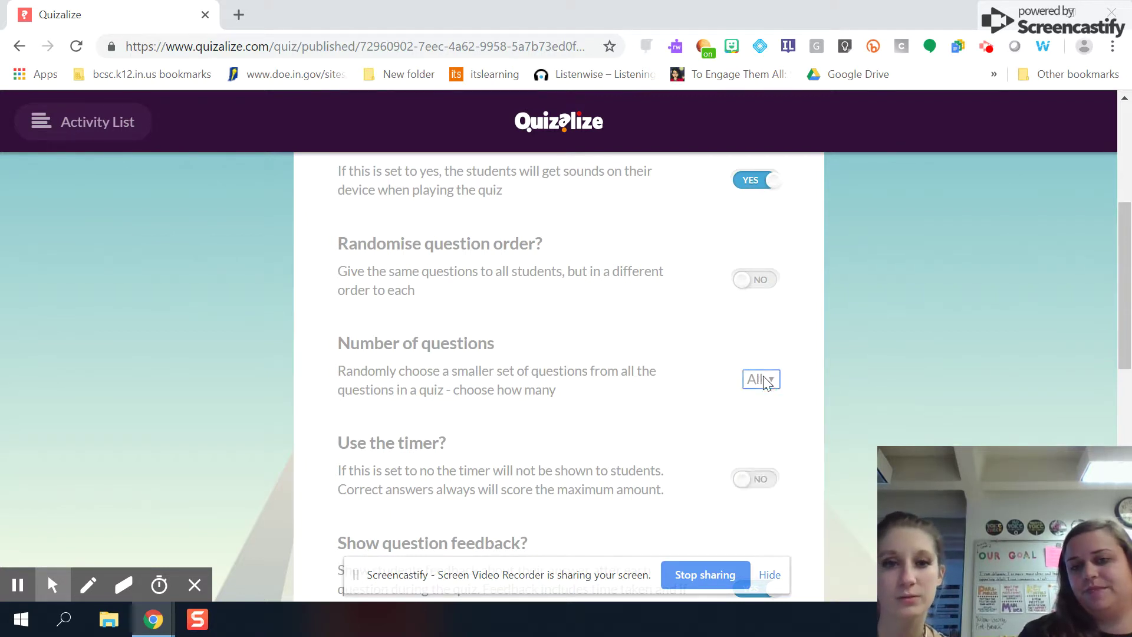
scroll(835, 437, down, 10)
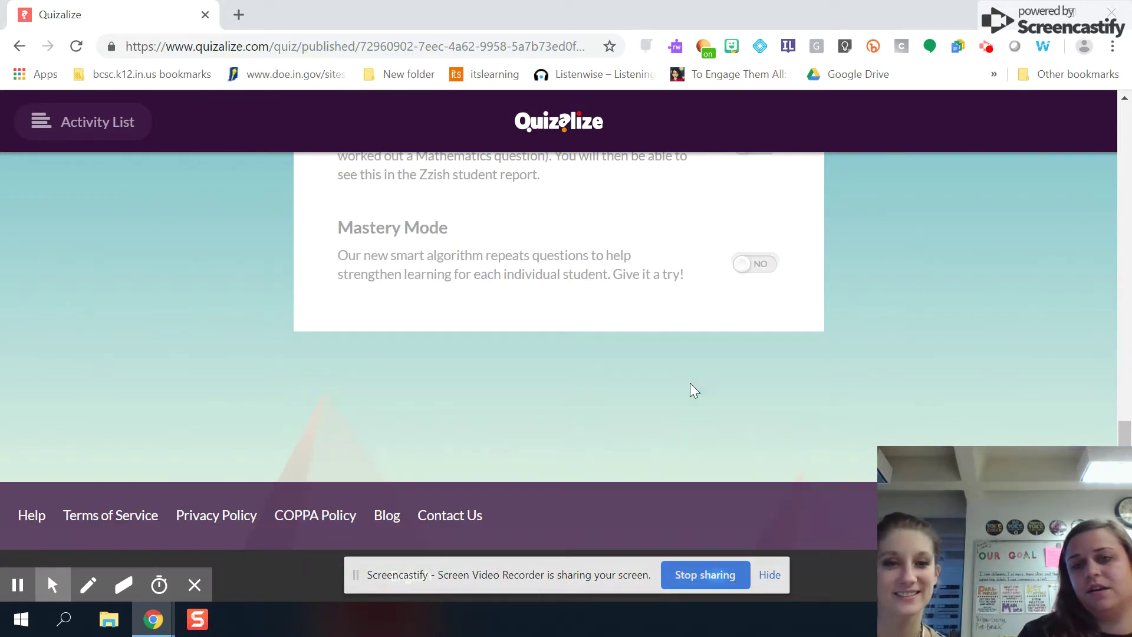
scroll(658, 360, up, 10)
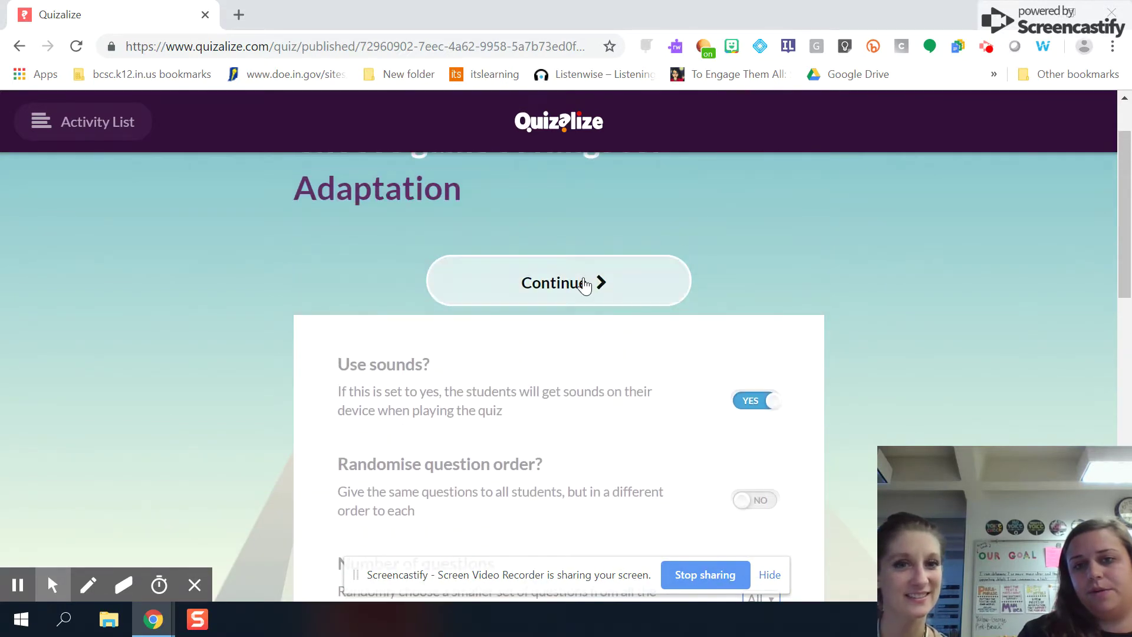
click(583, 283)
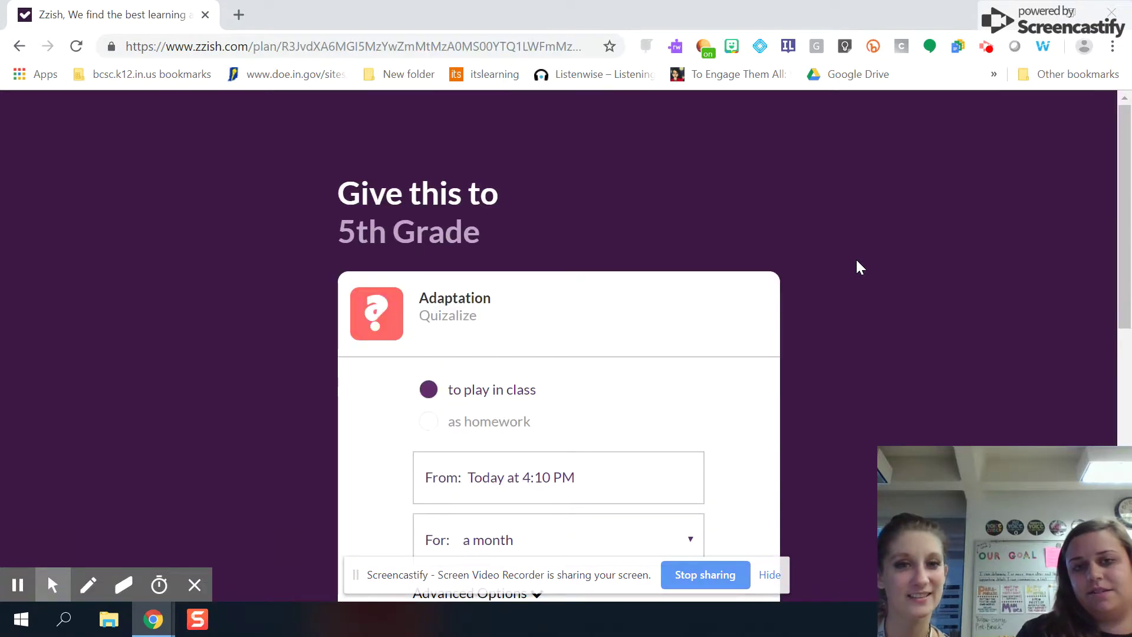
Keep Adaptation set to play in class from 11-28-2018, 16:10, and finish assigning it to 5th Grade.
scroll(855, 257, down, 4)
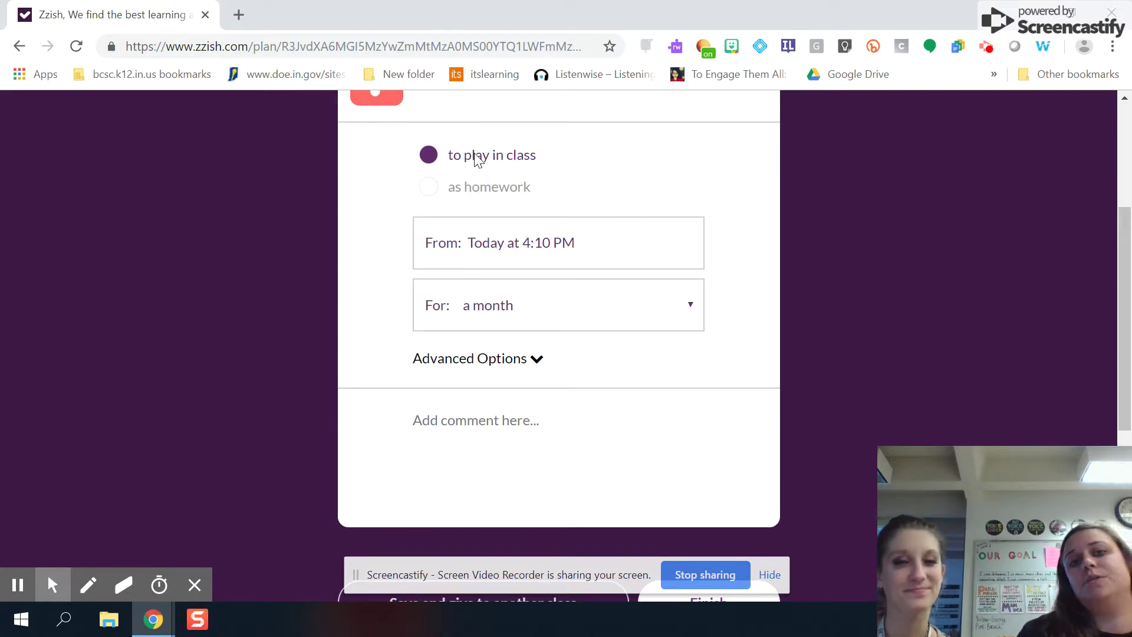
click(558, 247)
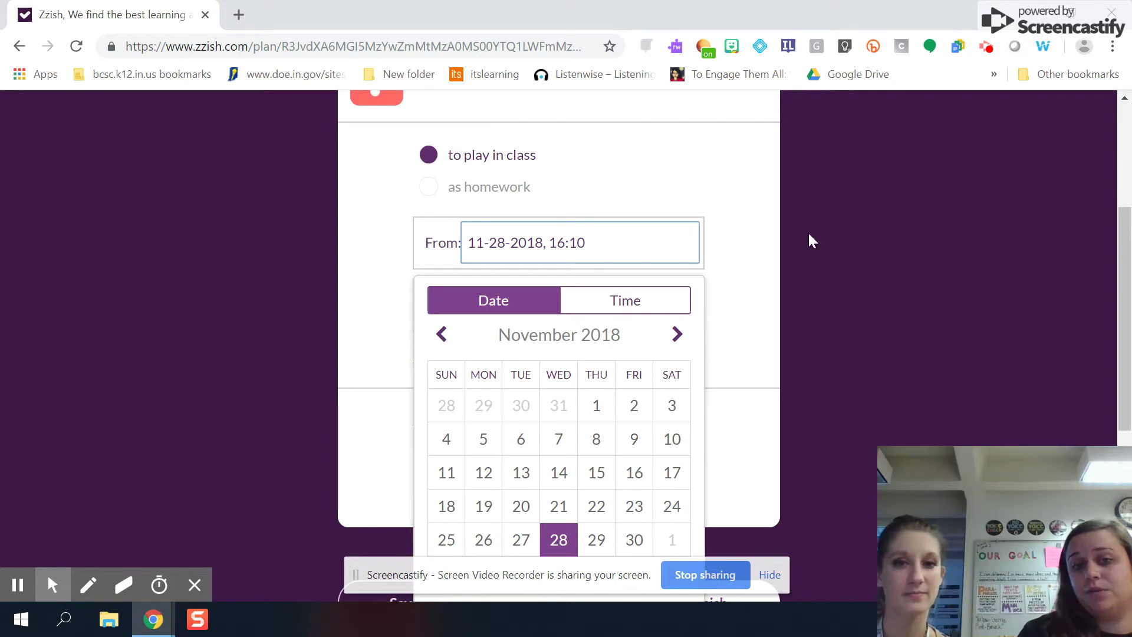
click(811, 239)
click(528, 241)
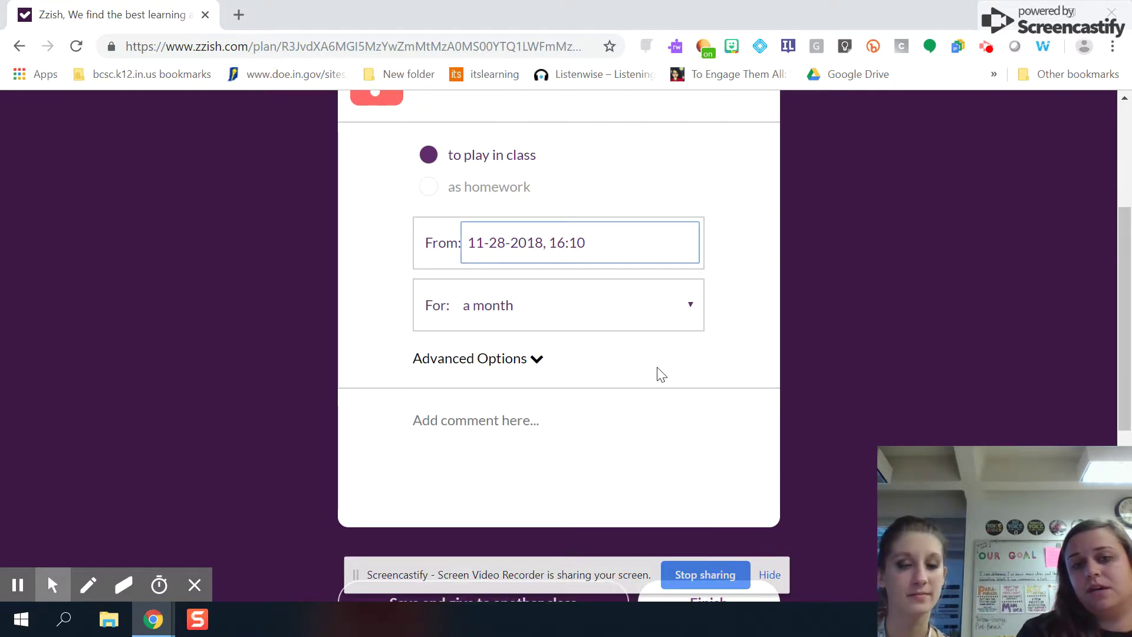
scroll(660, 374, up, 1)
scroll(659, 374, up, 2)
scroll(658, 374, down, 6)
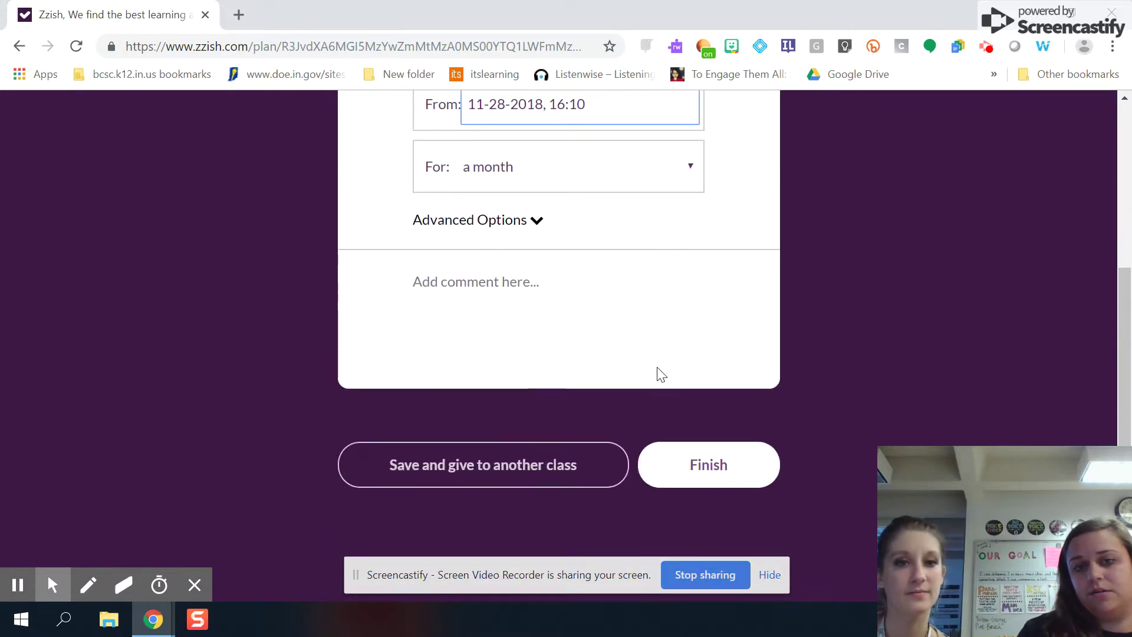
click(698, 382)
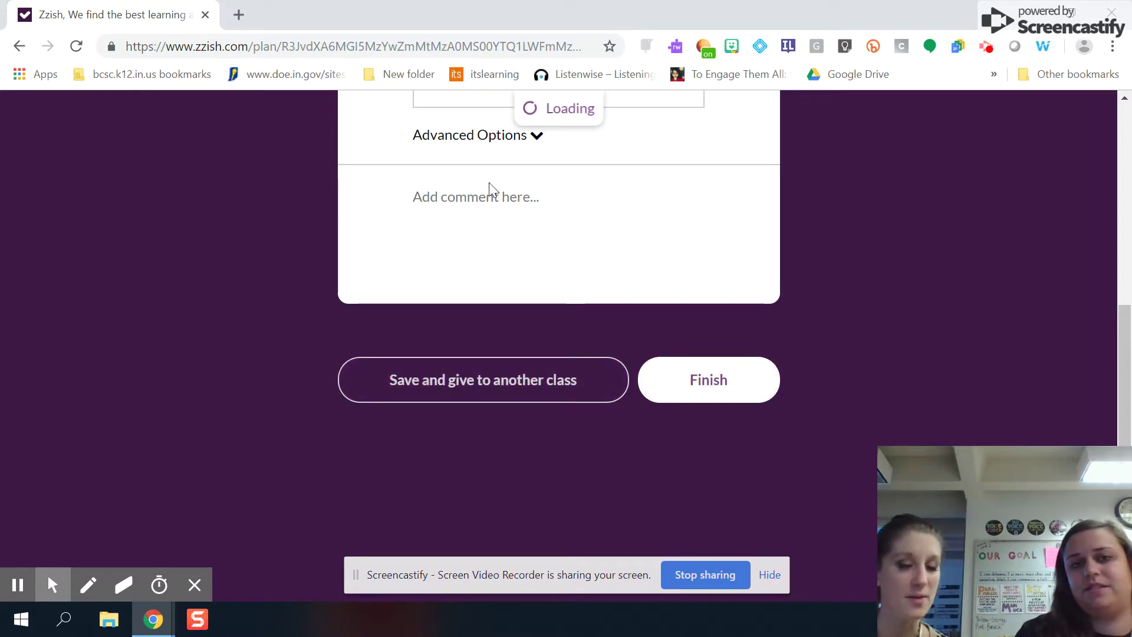
Confirm the assignment, review follow-ups for below 50%, 50%-80% and above 80% scores, then go back.
click(709, 395)
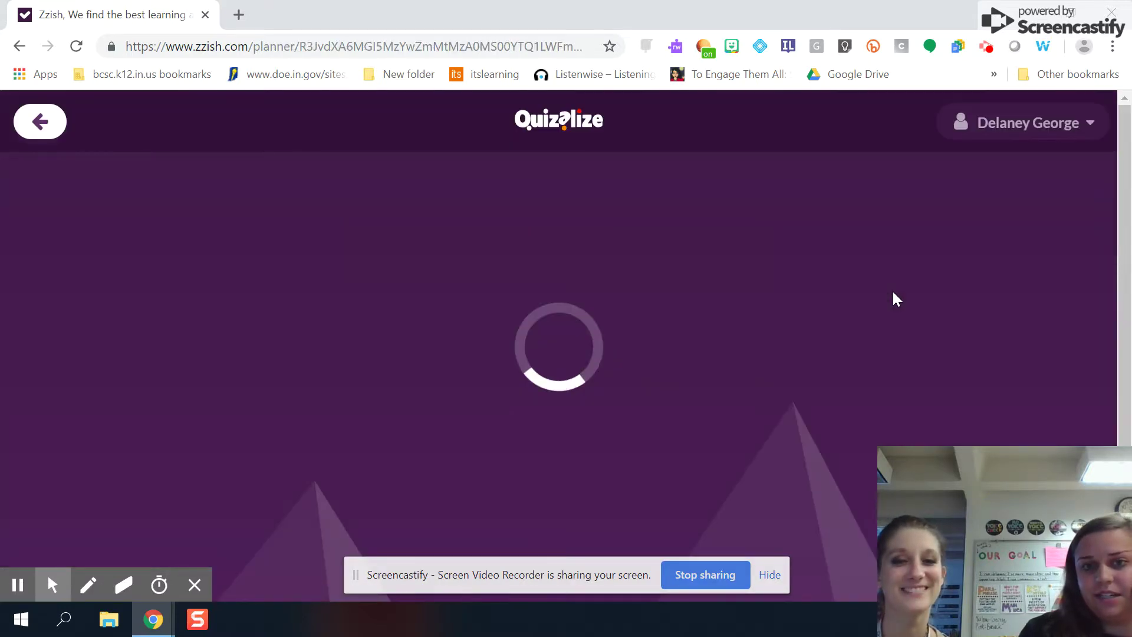
scroll(893, 299, down, 3)
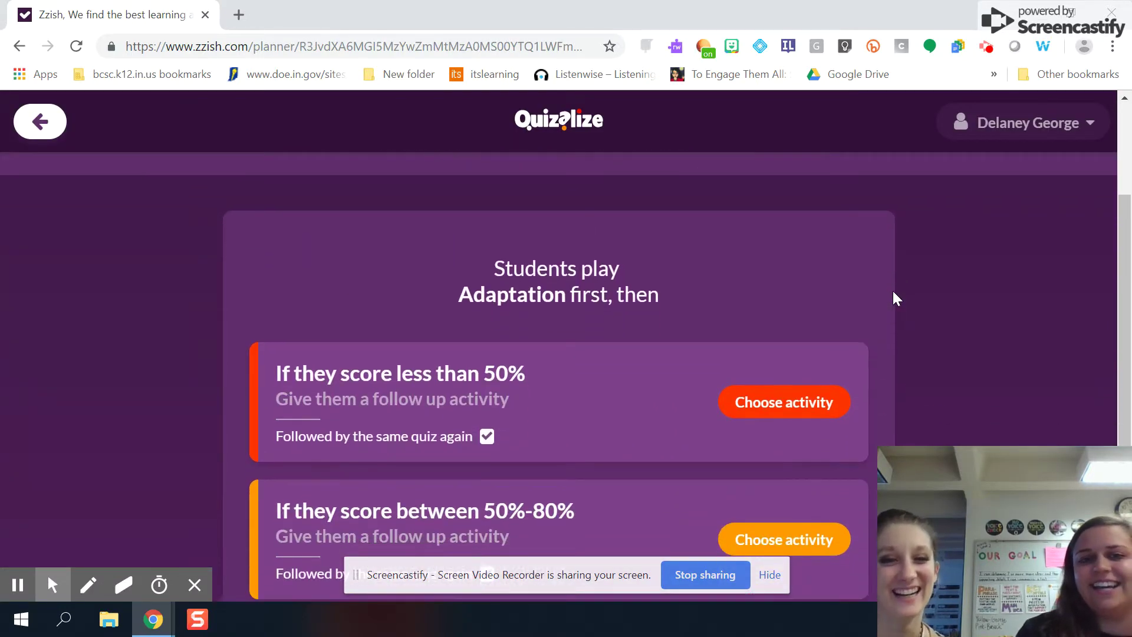
scroll(892, 291, down, 2)
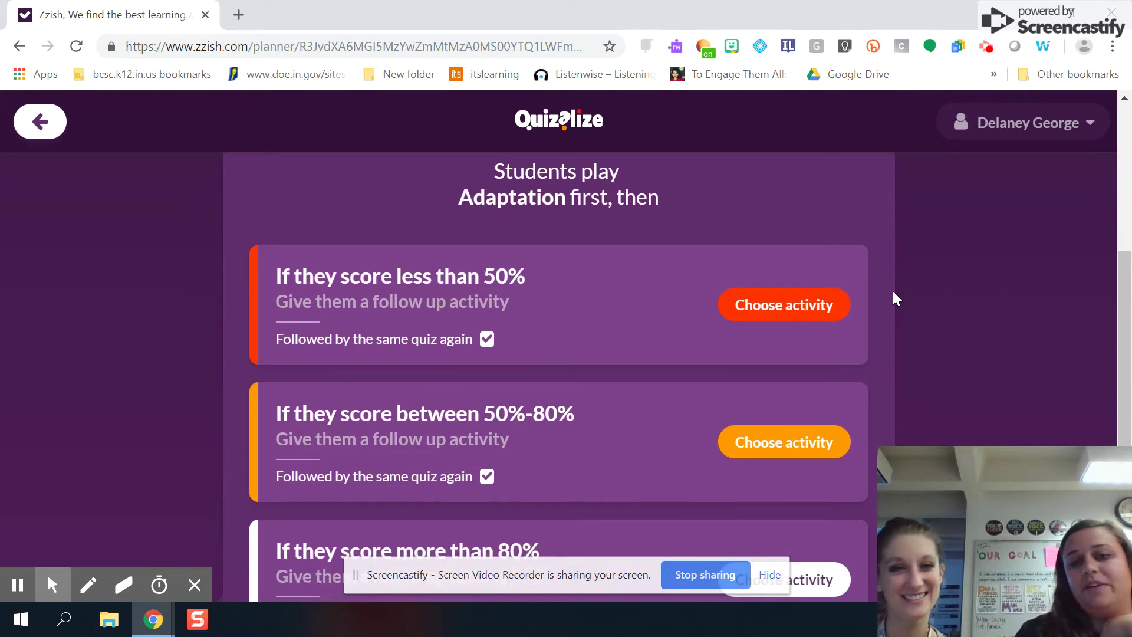
scroll(892, 291, down, 1)
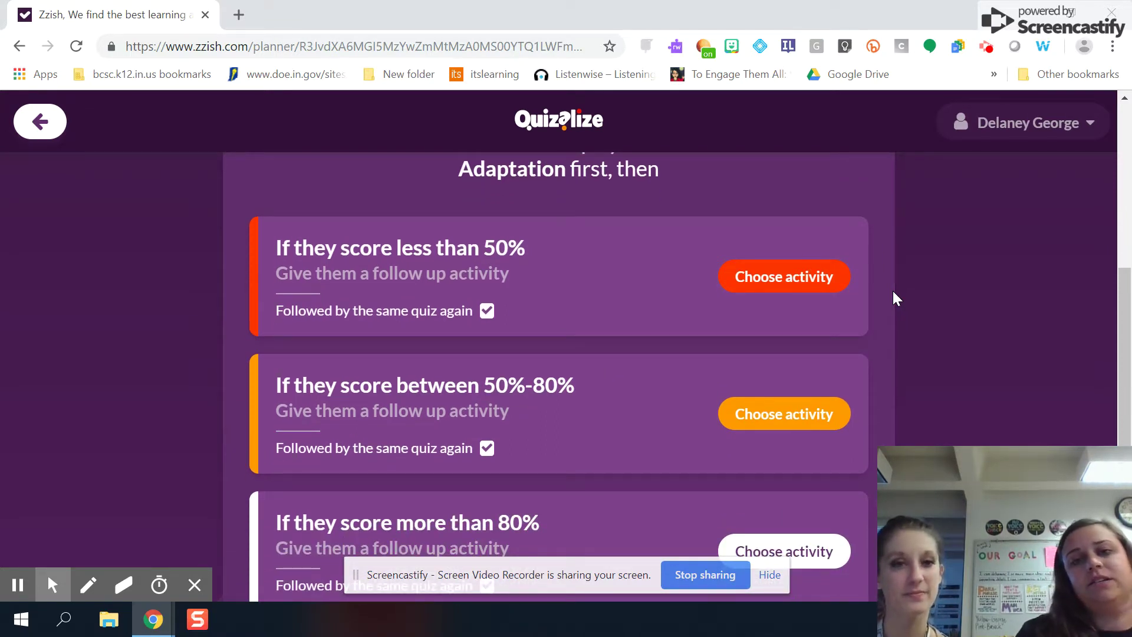
scroll(892, 291, down, 1)
scroll(893, 291, up, 3)
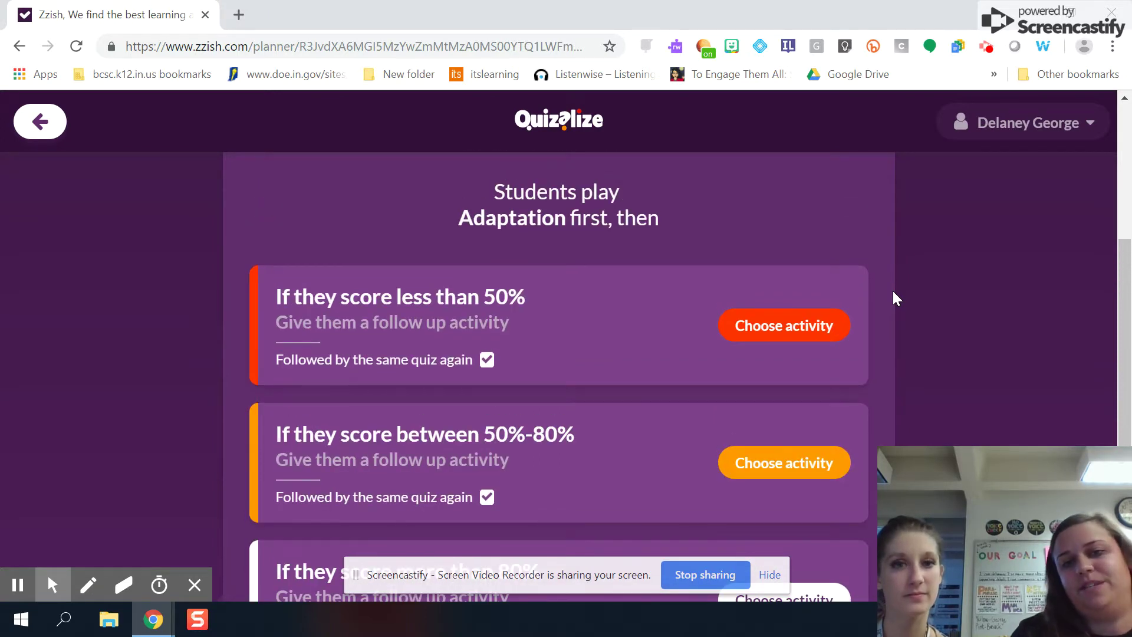
scroll(892, 291, down, 1)
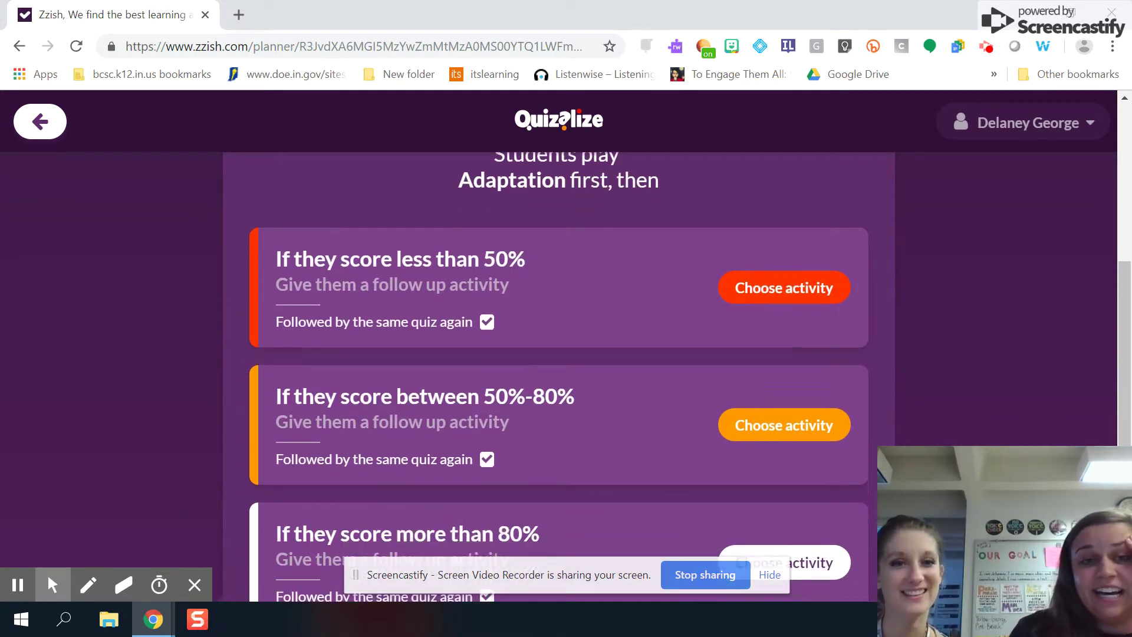
scroll(513, 218, down, 1)
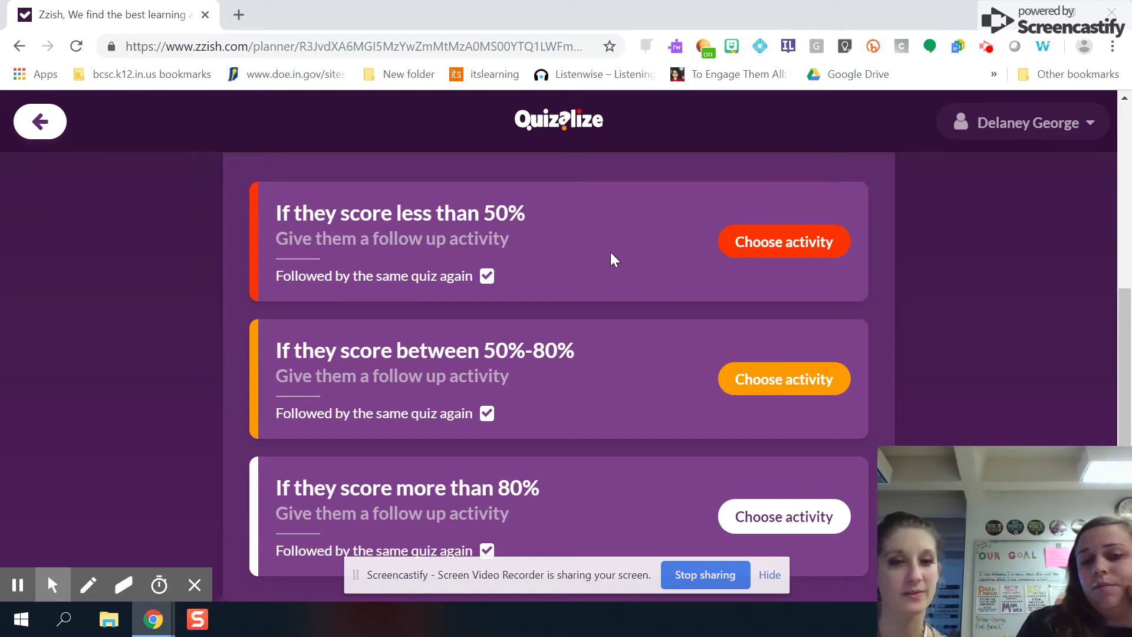
scroll(611, 254, up, 1)
scroll(611, 253, down, 1)
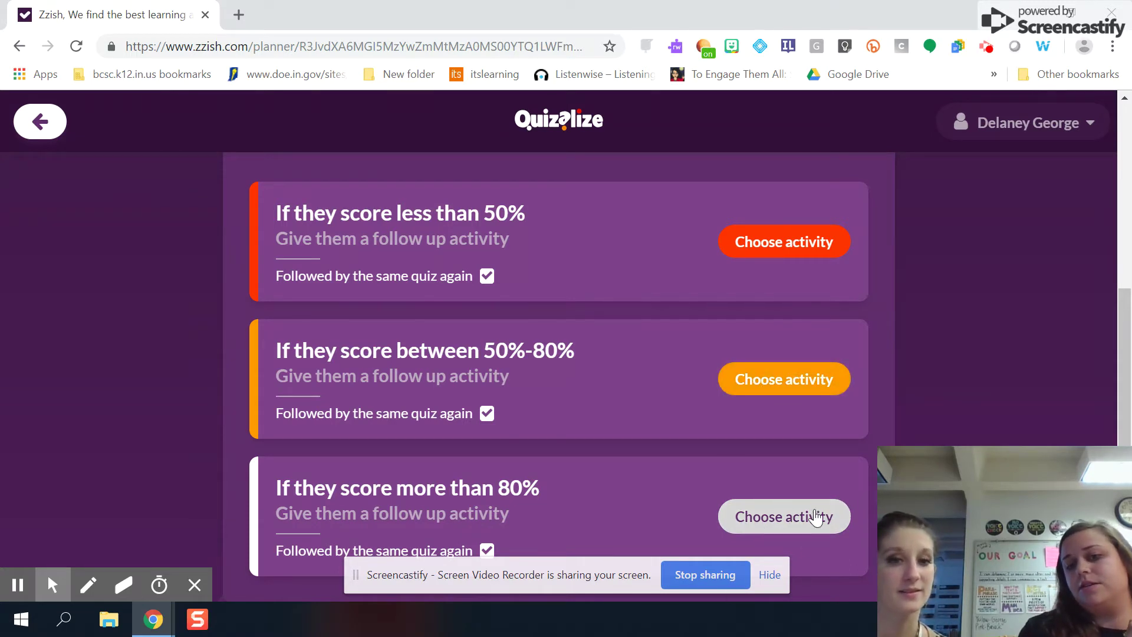
scroll(647, 495, up, 5)
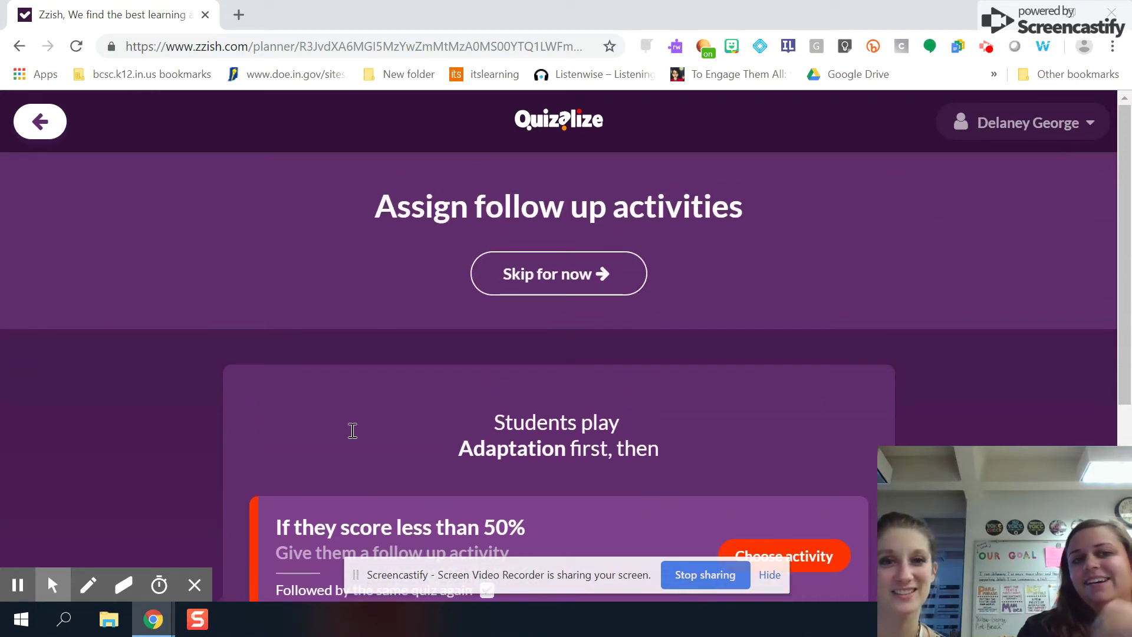
click(47, 127)
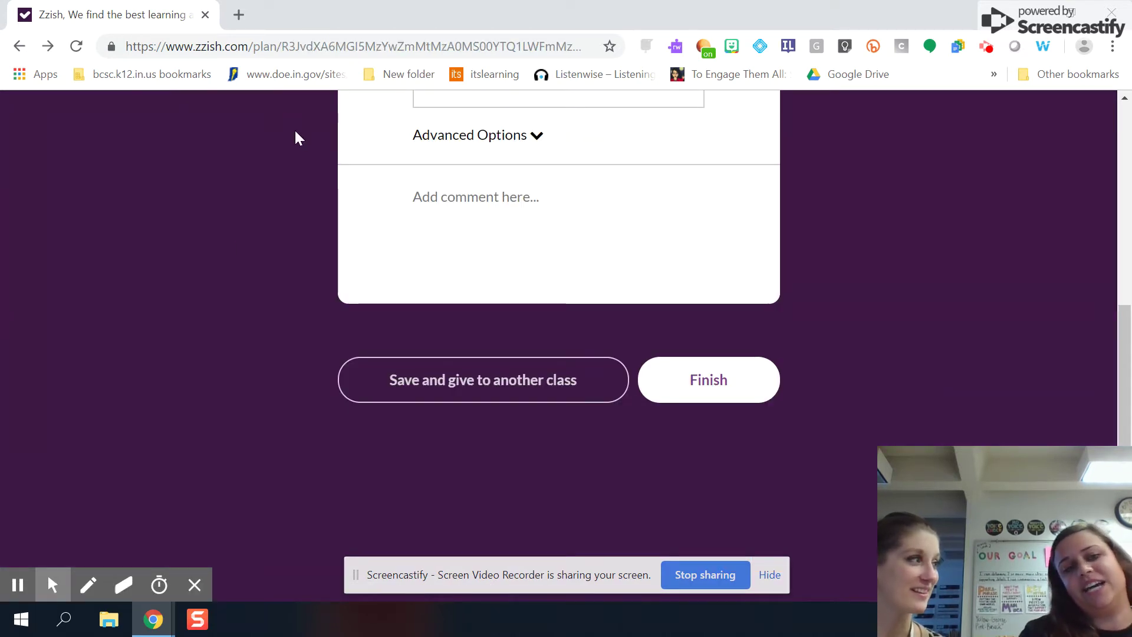
Return to the Adaptation form for 5th Grade, set to play in class from today at 4:12 PM.
scroll(230, 247, up, 8)
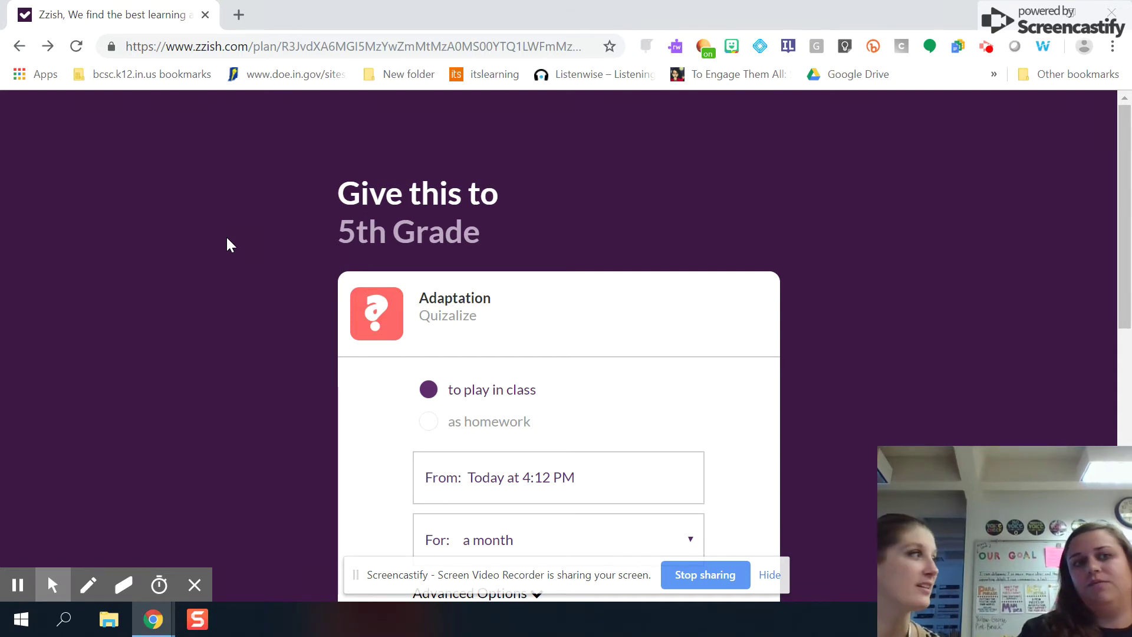
click(19, 47)
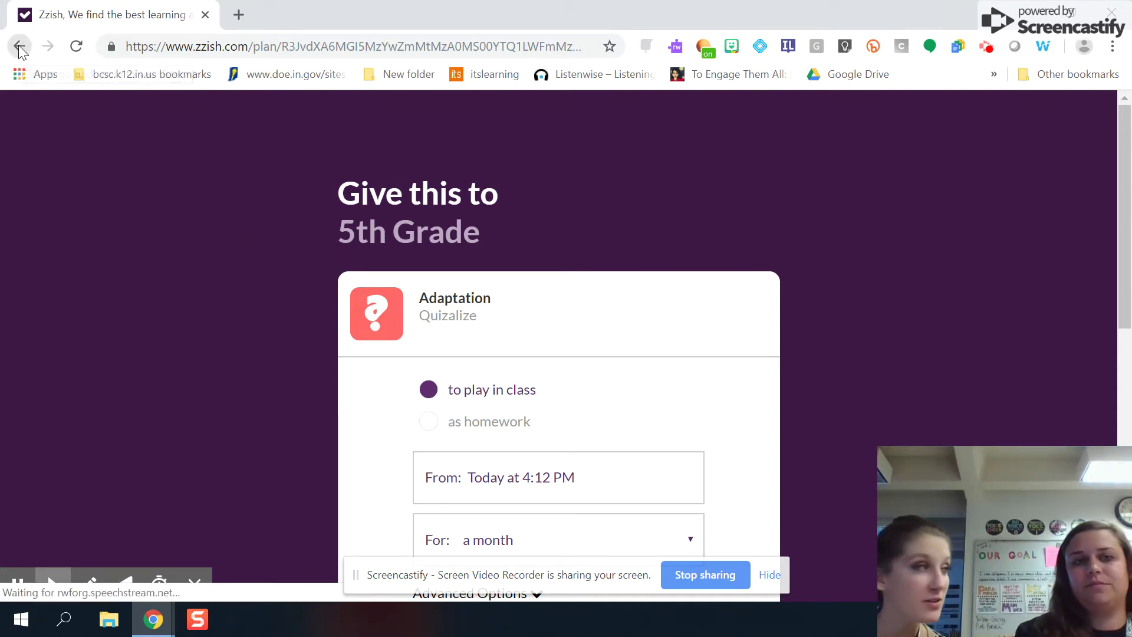